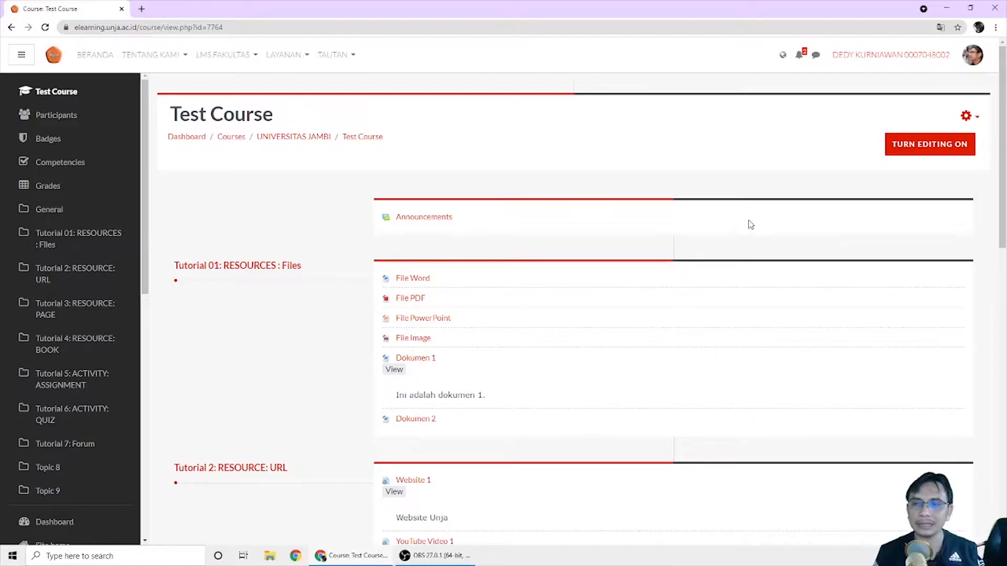
# - Enable course editing and start adding a Forum activity to the "Tutorial 7: Forum" section
pyautogui.click(902, 147)
pyautogui.click(907, 150)
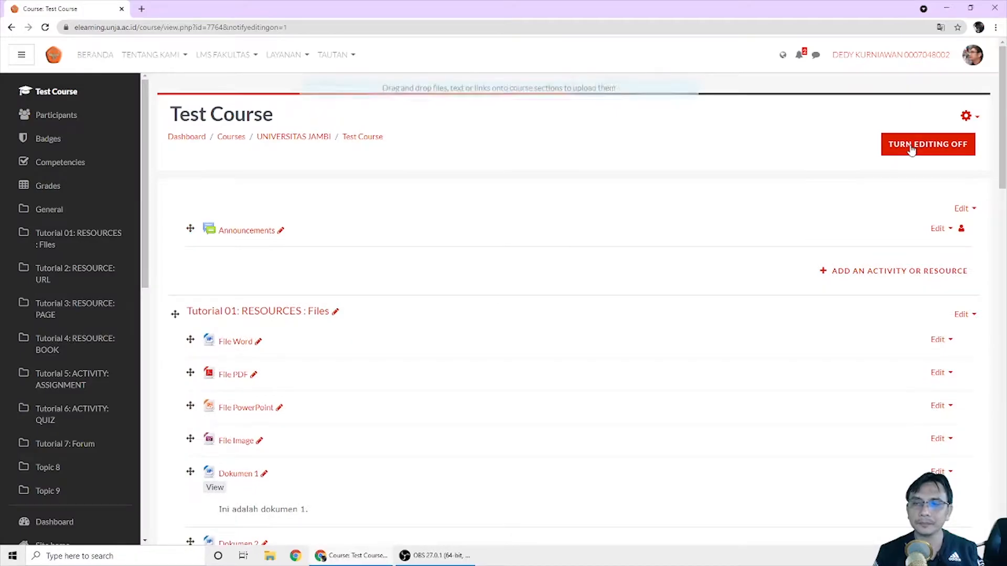
pyautogui.scroll(-5, 711, 265)
pyautogui.scroll(-18, 715, 278)
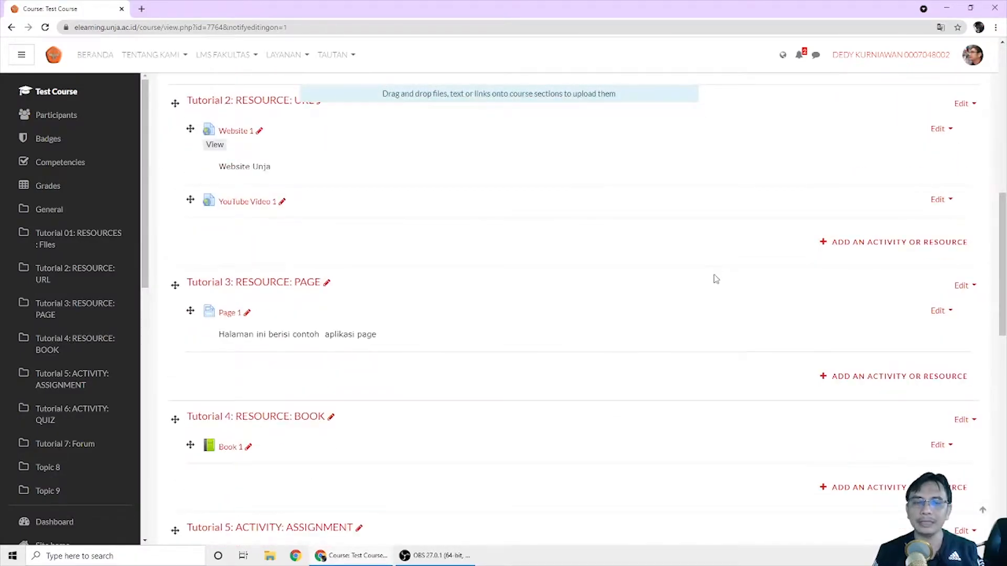
pyautogui.scroll(-2, 716, 278)
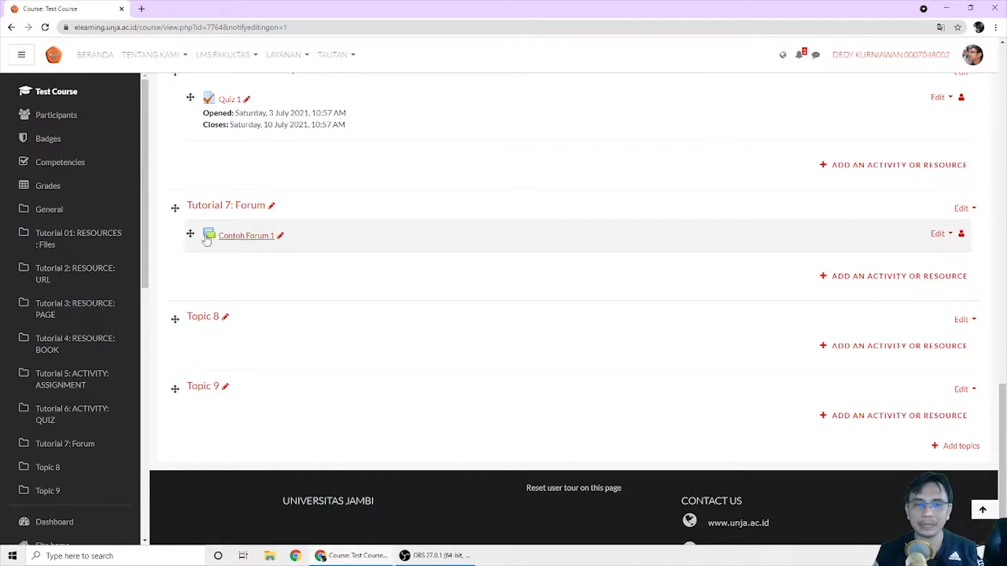
pyautogui.click(880, 277)
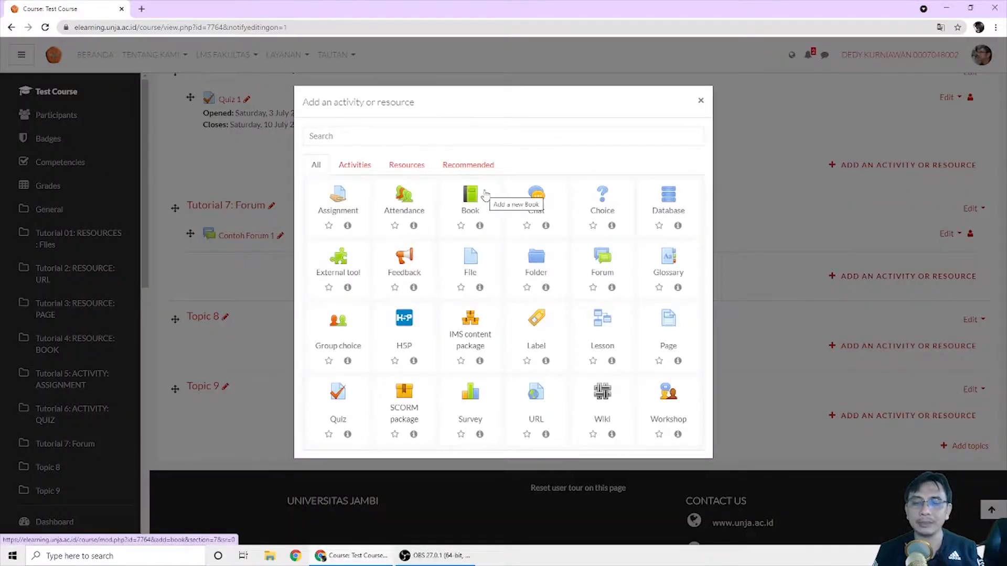
pyautogui.click(606, 273)
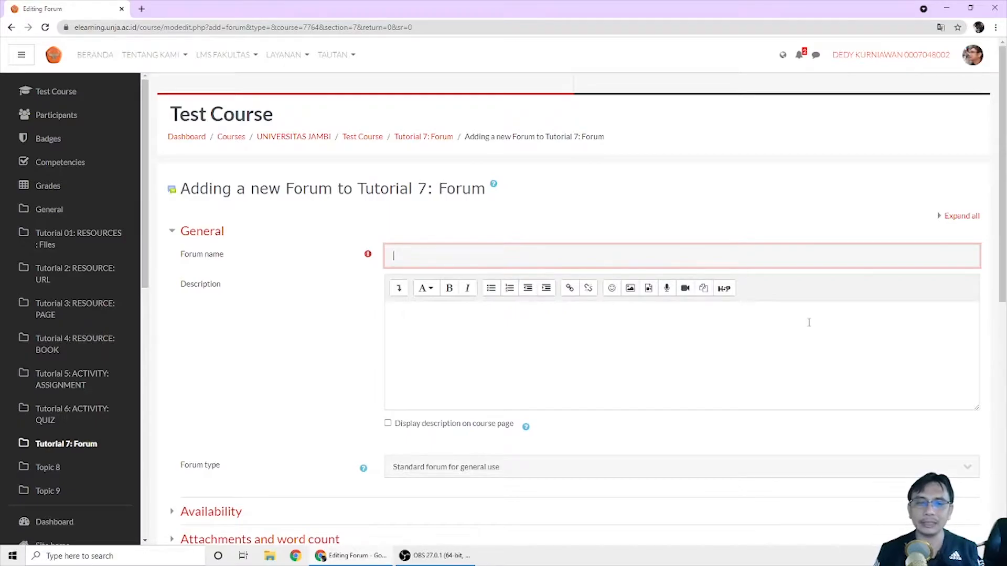
# - Name the new forum "Forum 1" and place the cursor in its empty description
pyautogui.write('Fort')
pyautogui.write('um')
pyautogui.write(' 1')
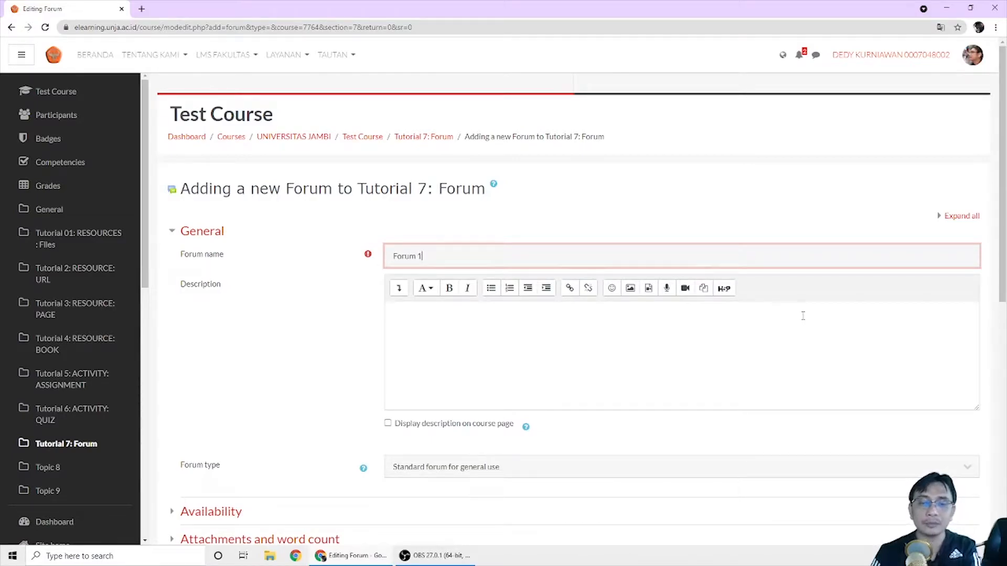
pyautogui.click(641, 340)
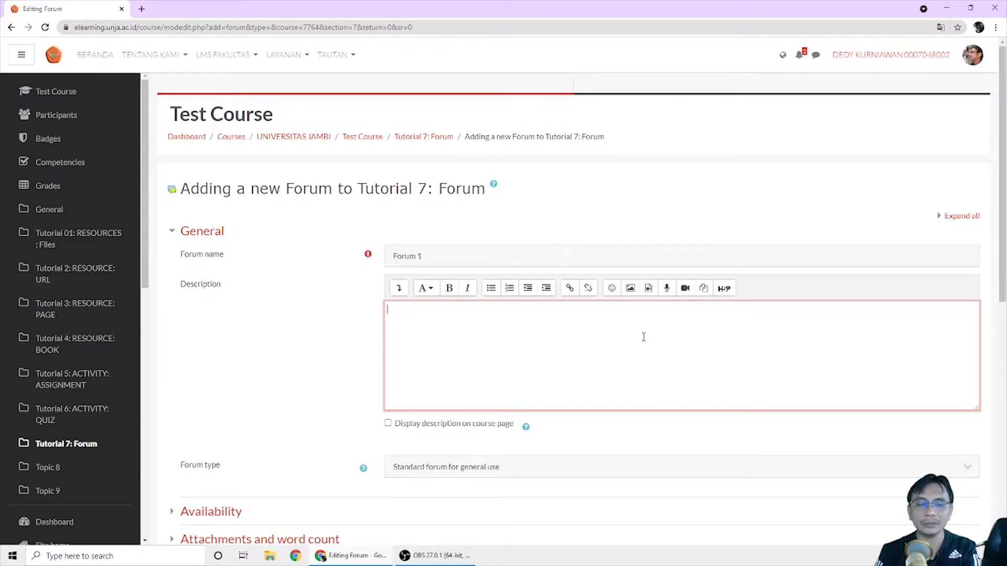
pyautogui.click(669, 321)
# - Choose "Standard forum for general use" as the forum type
pyautogui.scroll(-3, 692, 314)
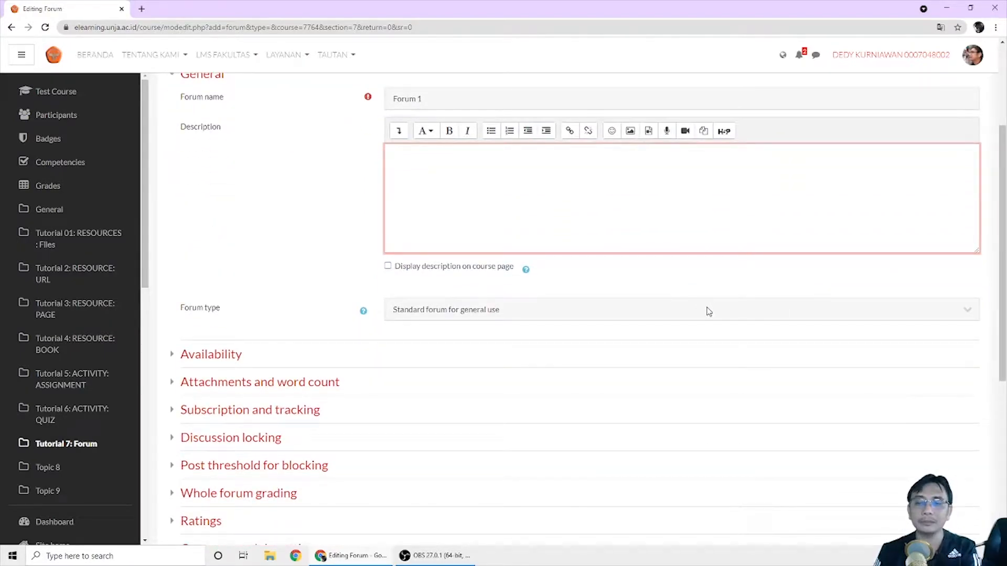
pyautogui.click(707, 311)
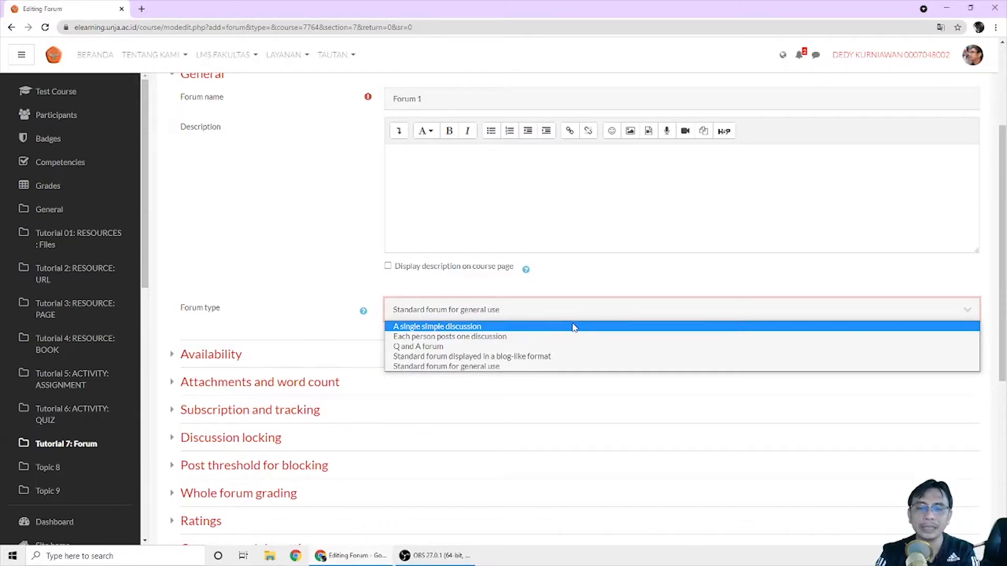
pyautogui.click(559, 367)
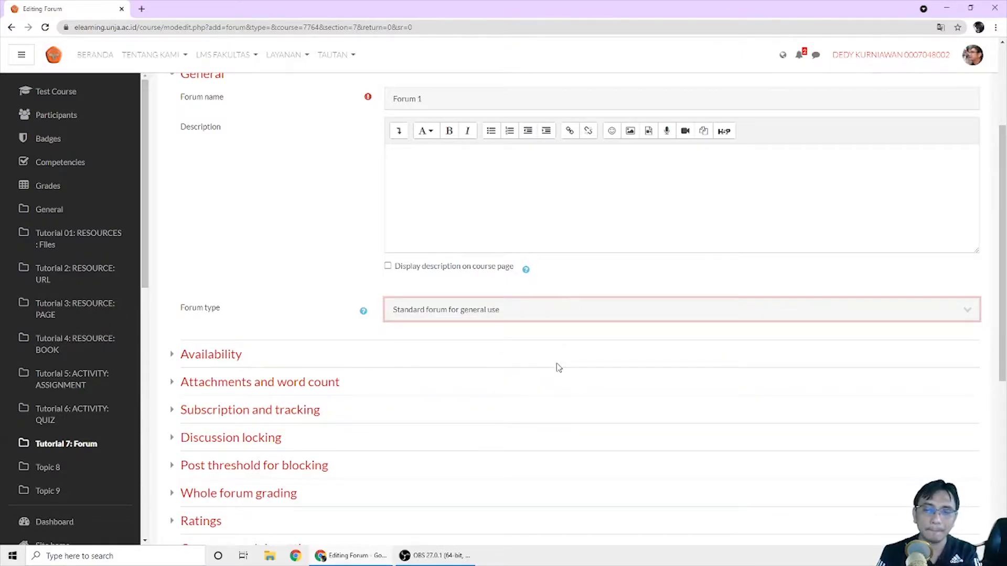
# - Examine the aggregate type options in the forum's Ratings settings without changing them, and collapse that section
pyautogui.scroll(-3, 457, 336)
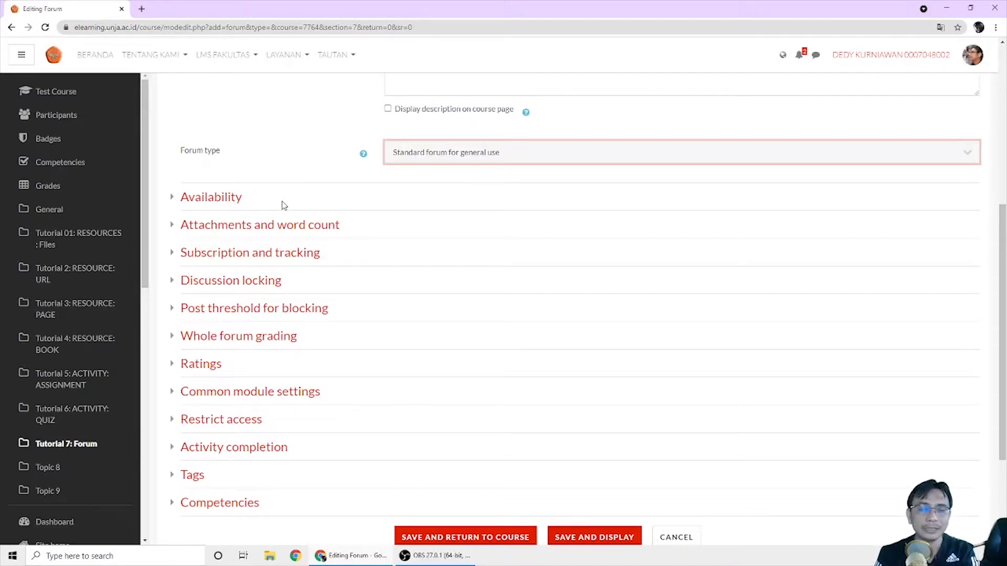
pyautogui.scroll(-1, 283, 206)
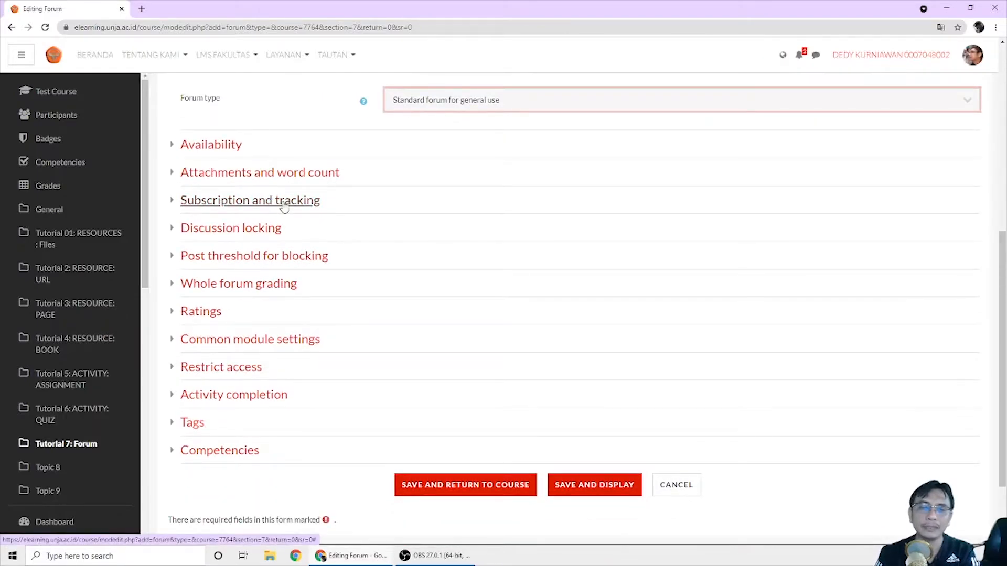
pyautogui.scroll(-2, 283, 205)
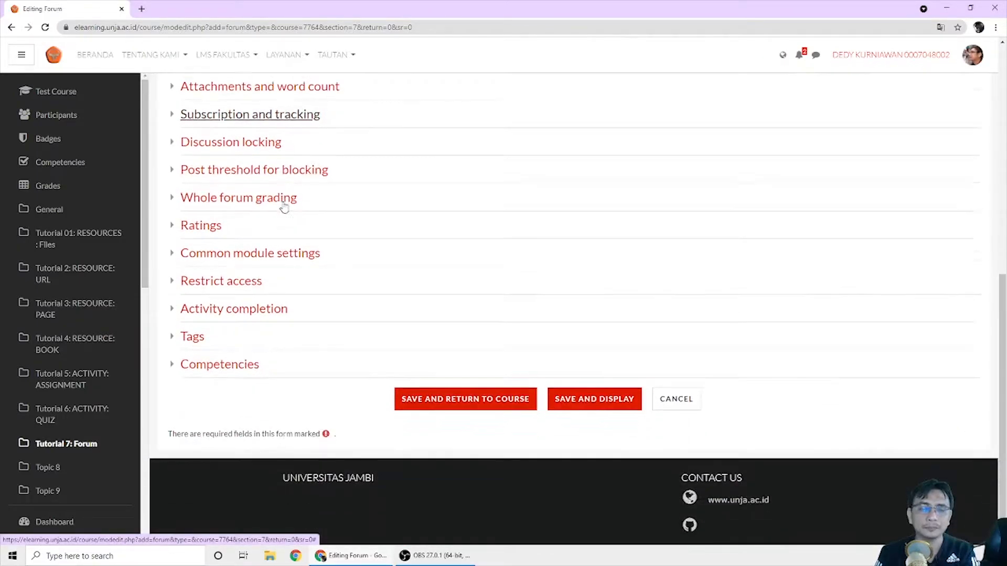
pyautogui.click(175, 218)
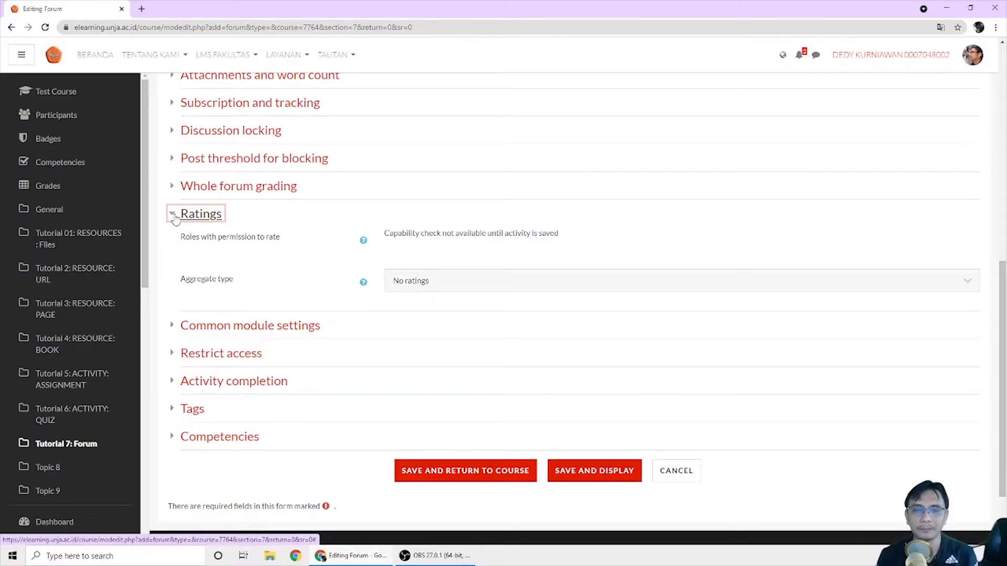
pyautogui.click(526, 282)
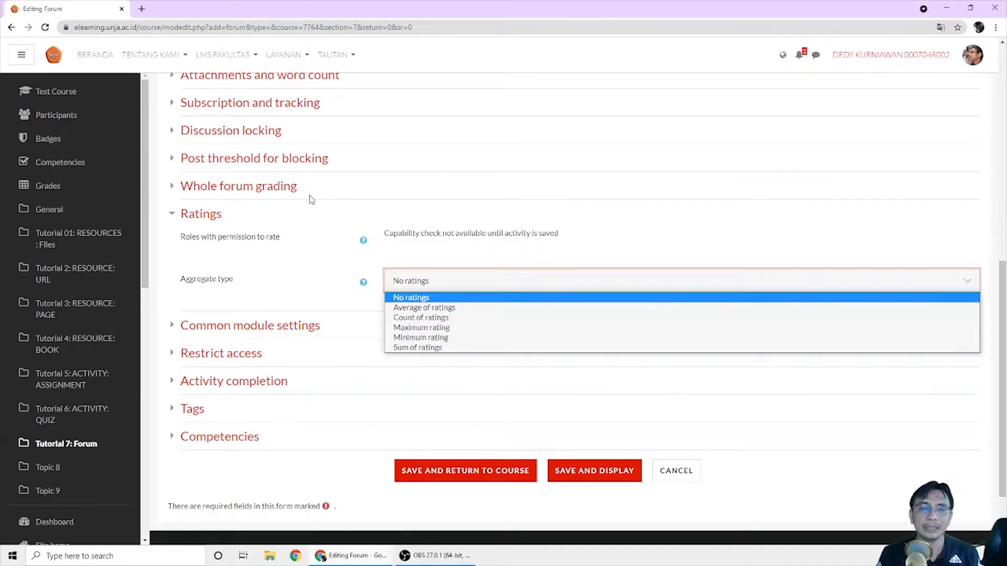
pyautogui.click(321, 220)
pyautogui.click(172, 215)
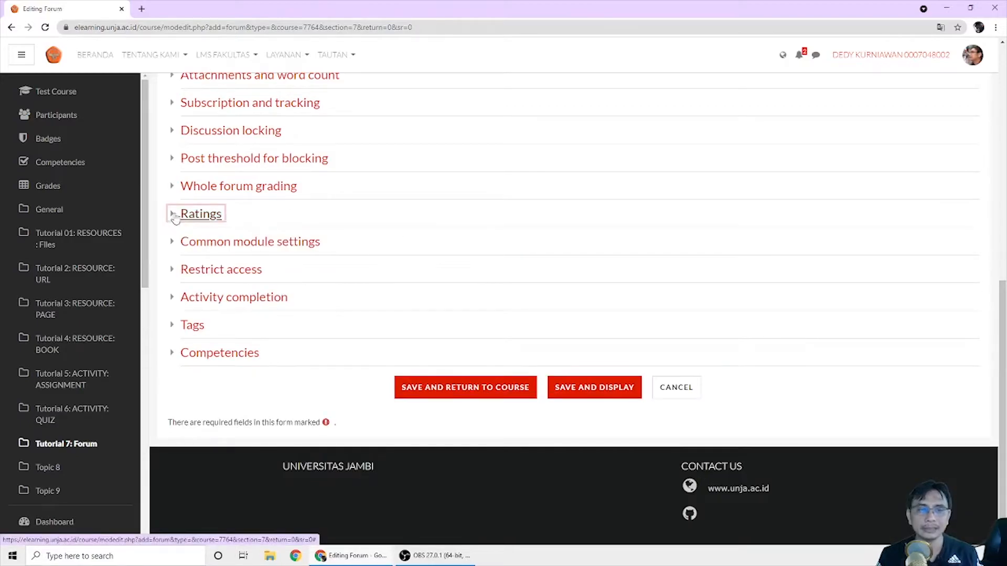
# - Set the whole forum grading to the Point type with a maximum grade of 10
pyautogui.click(172, 189)
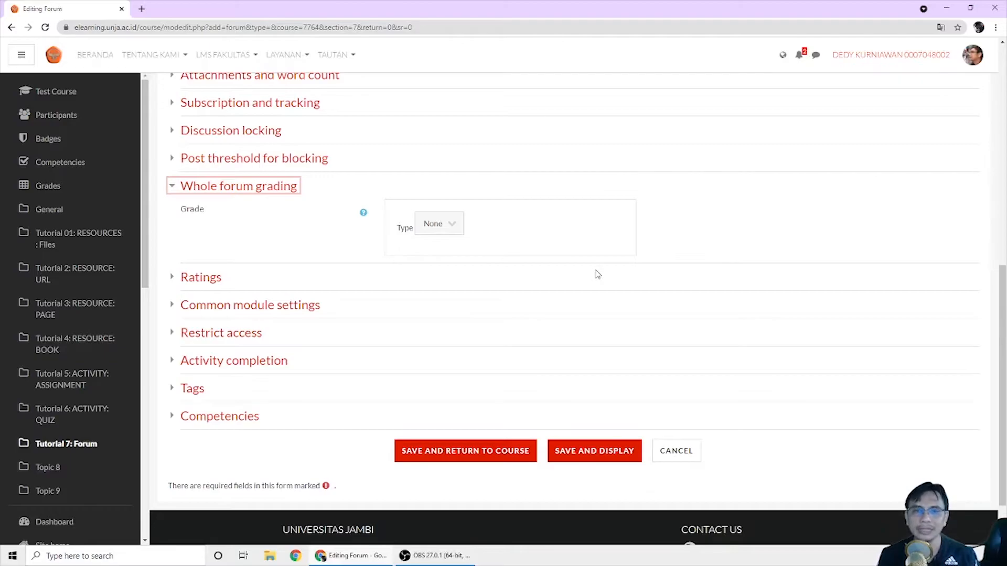
pyautogui.click(444, 224)
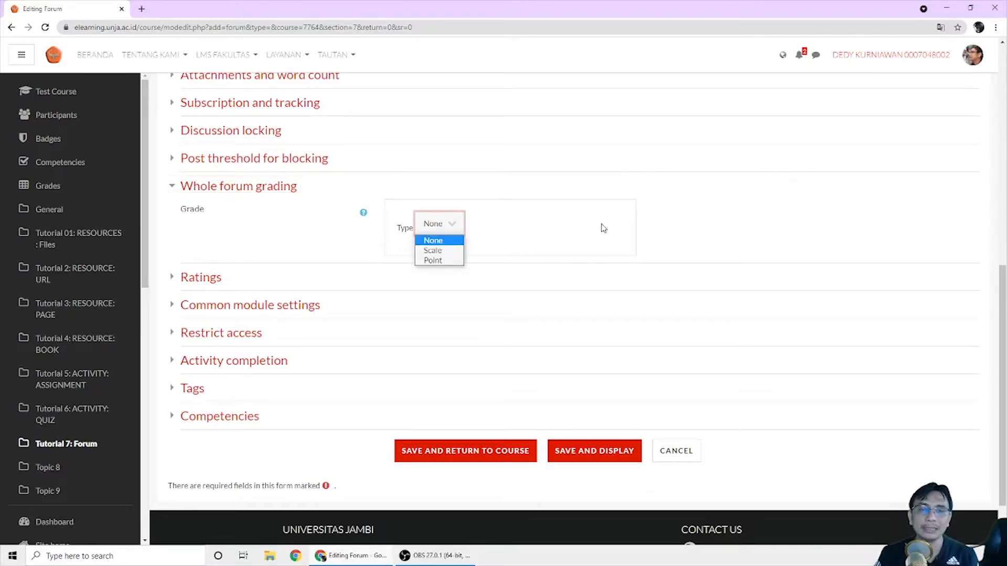
pyautogui.press('Down')
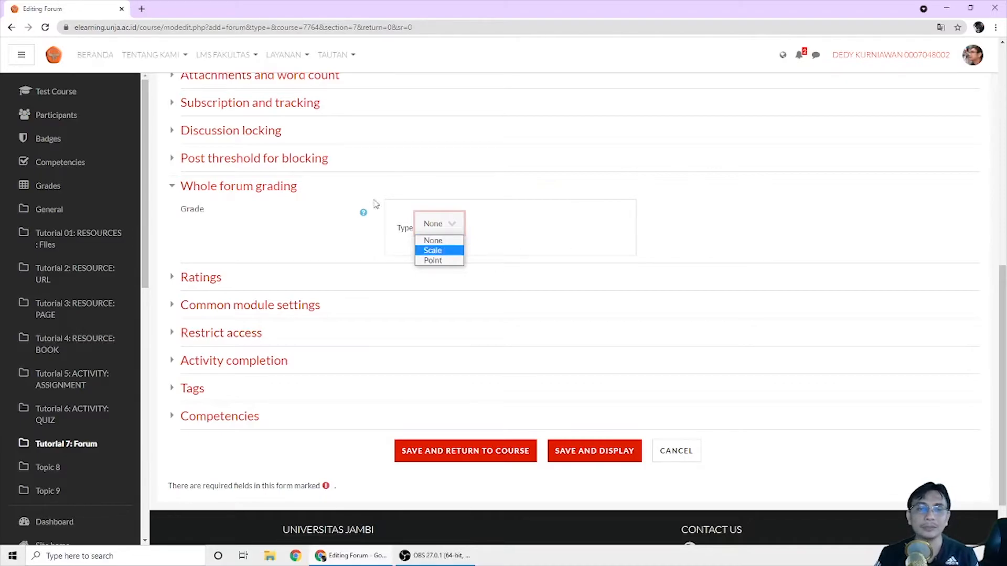
pyautogui.click(272, 236)
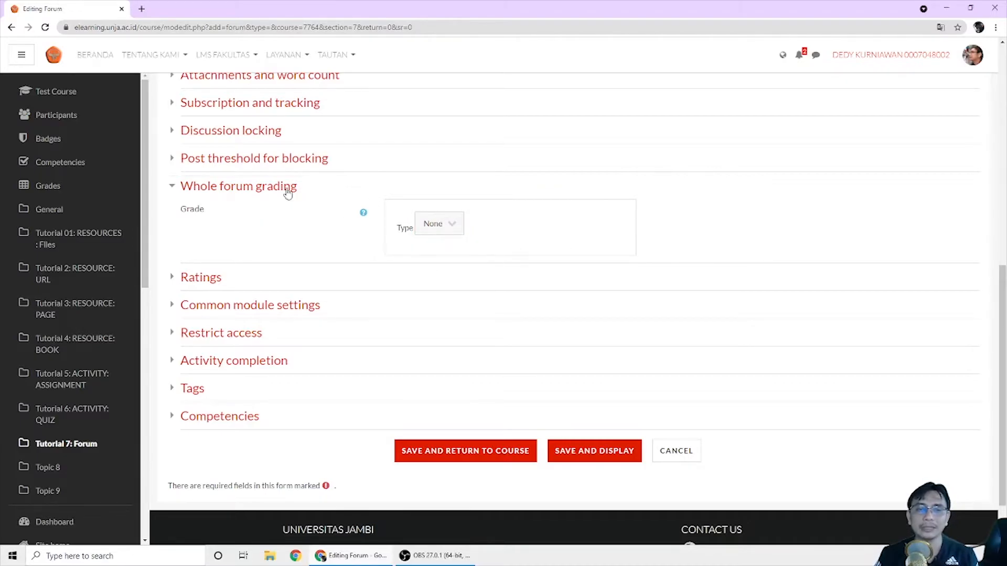
pyautogui.click(442, 226)
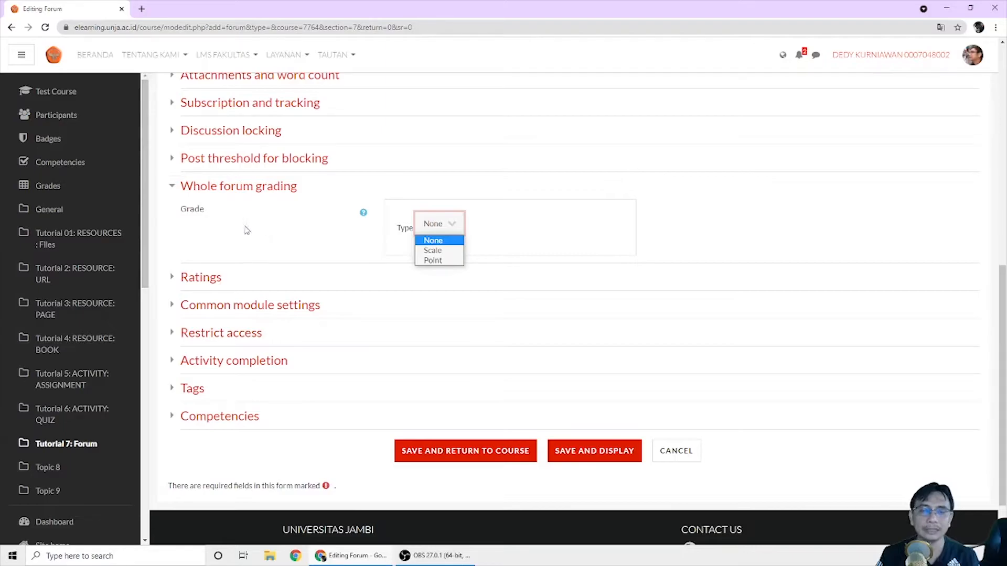
pyautogui.click(448, 261)
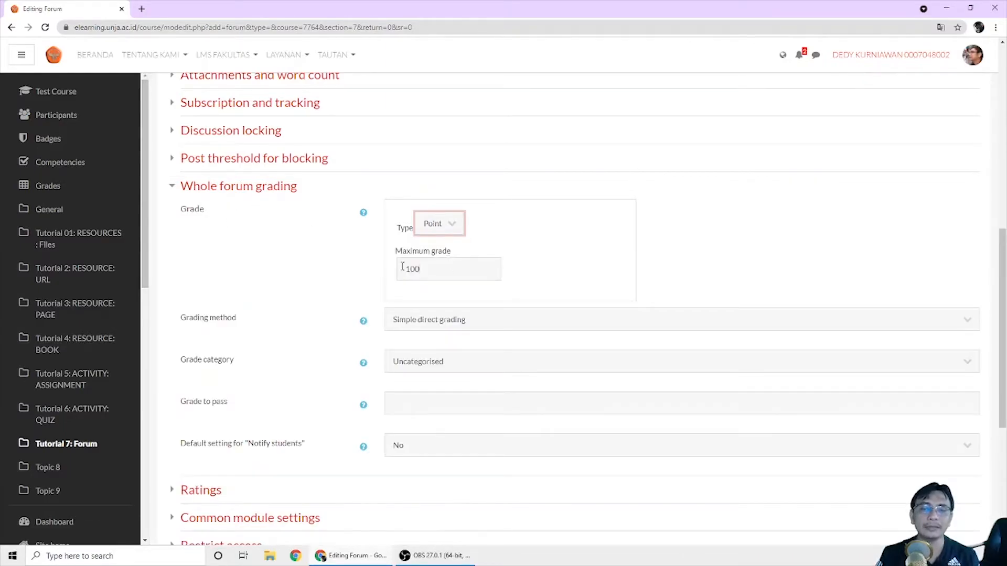
pyautogui.doubleClick(402, 267)
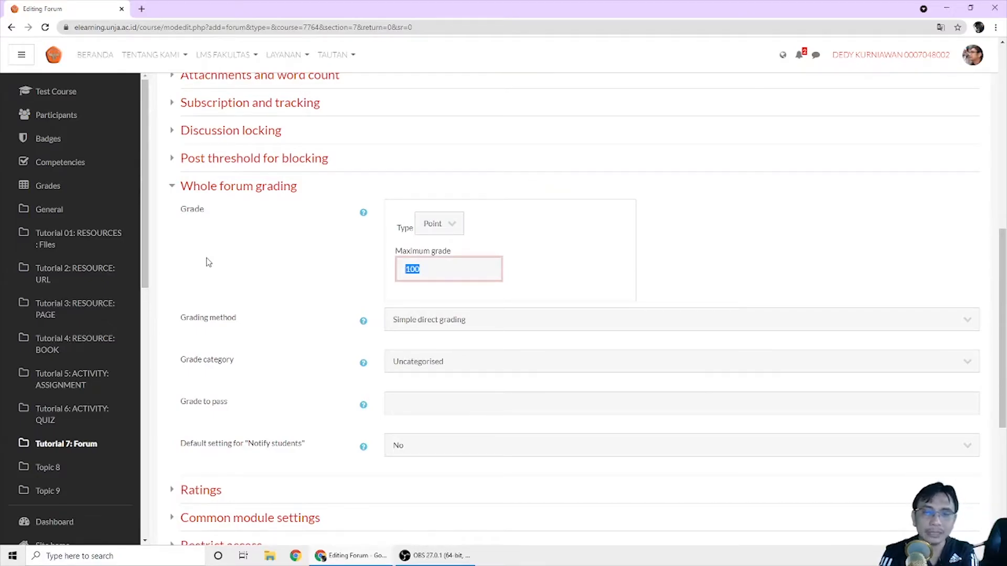
pyautogui.write('10')
# - Review the remaining grading settings, then save the forum and return to the course page
pyautogui.scroll(-2, 226, 273)
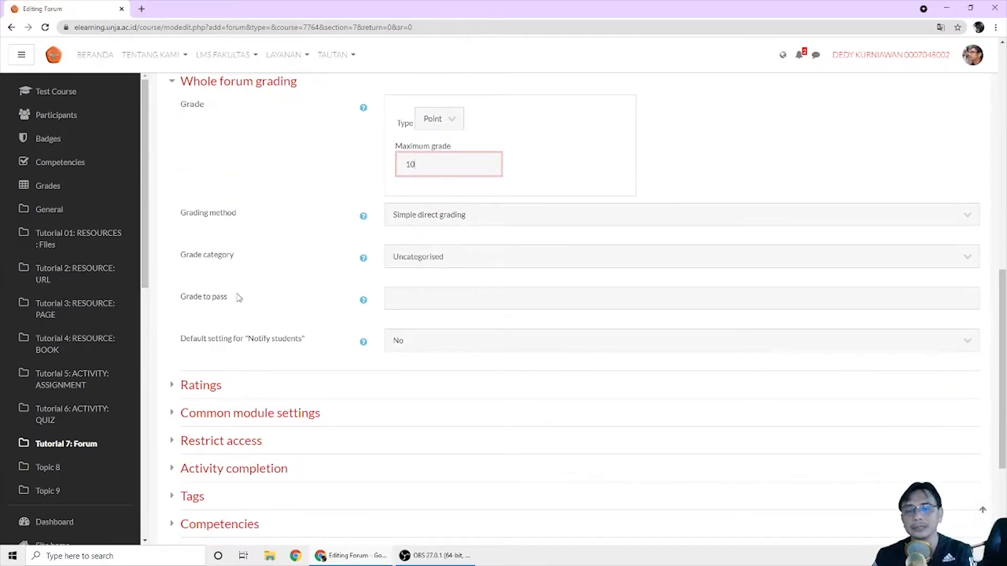
pyautogui.scroll(-2, 239, 298)
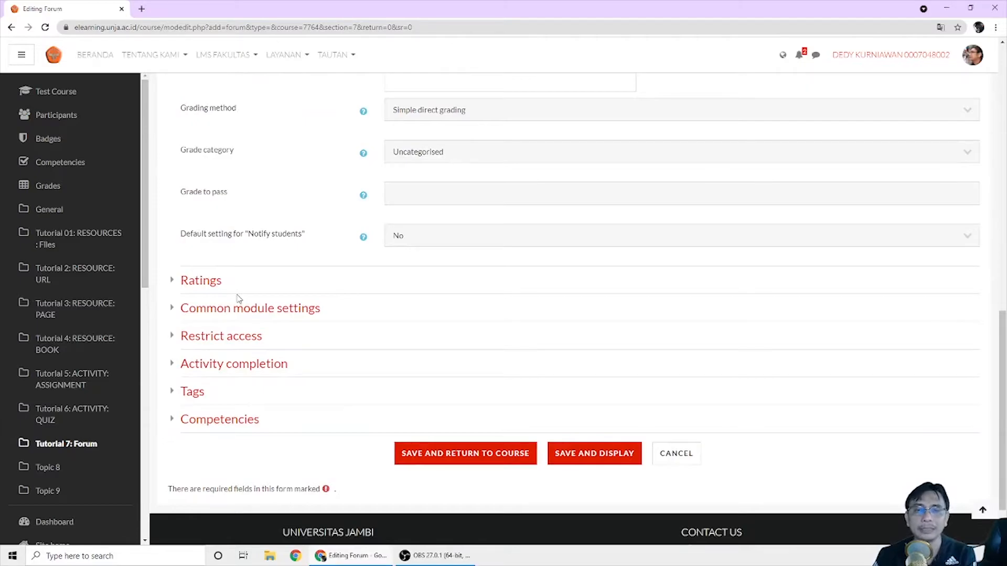
pyautogui.scroll(2, 239, 298)
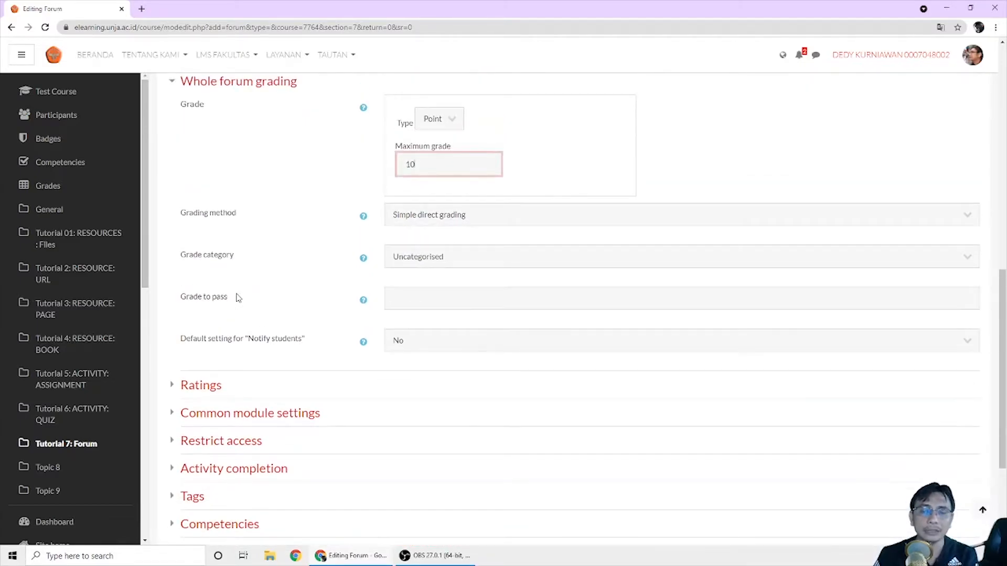
pyautogui.scroll(1, 239, 298)
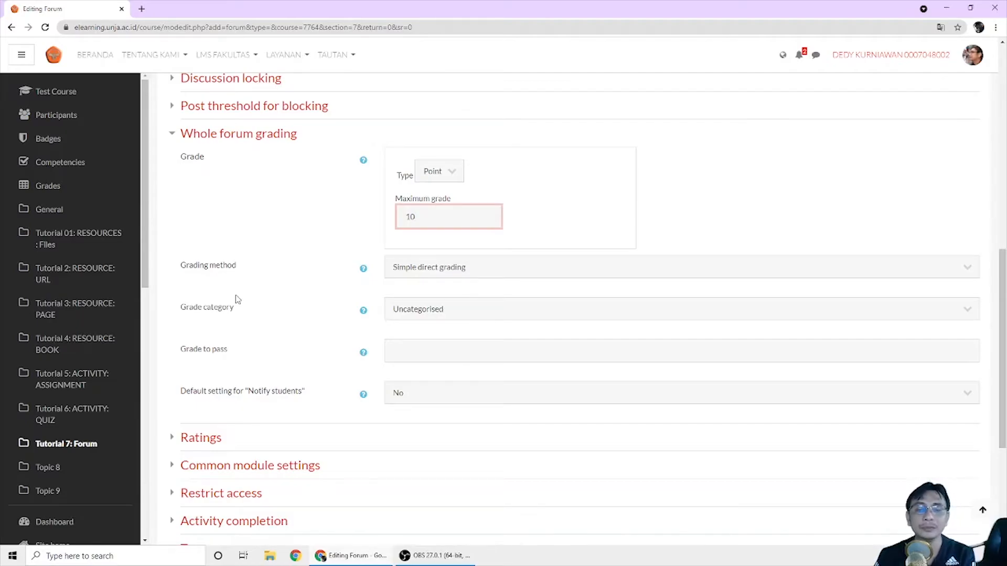
pyautogui.scroll(-3, 238, 299)
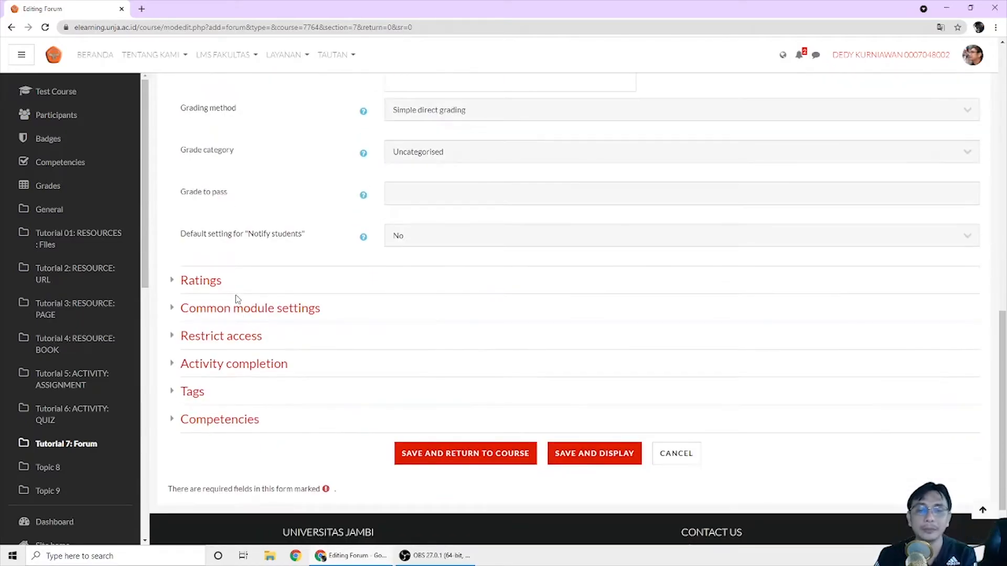
pyautogui.click(488, 454)
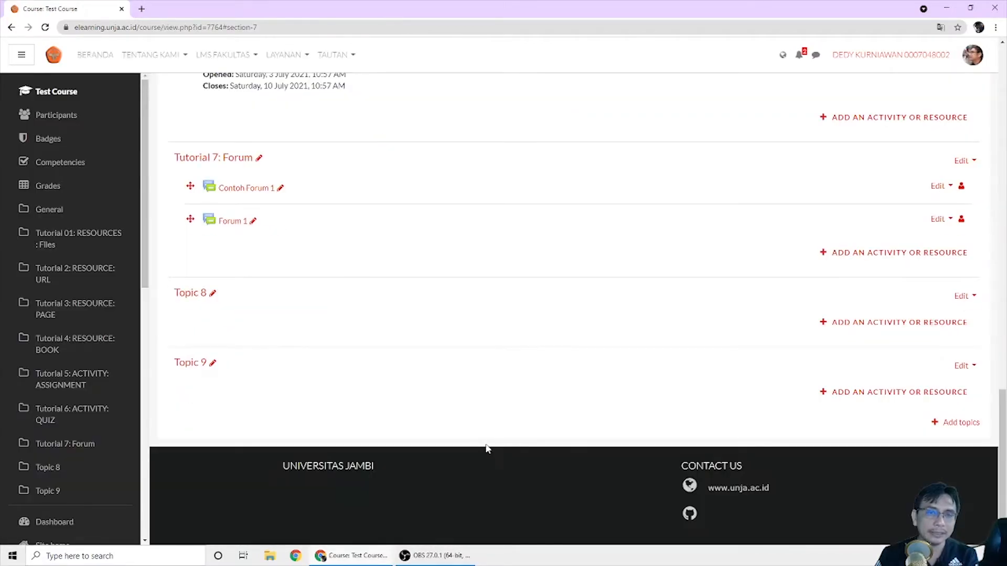
# - Open Forum 1 and fill in a new discussion topic with "Ini topik saya" as both subject and message
pyautogui.scroll(1, 322, 306)
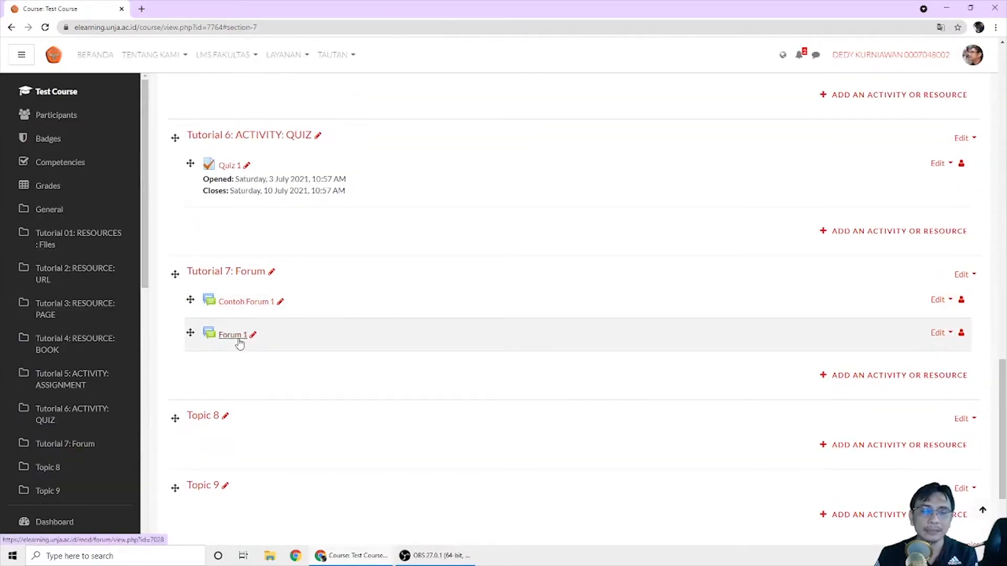
pyautogui.click(233, 335)
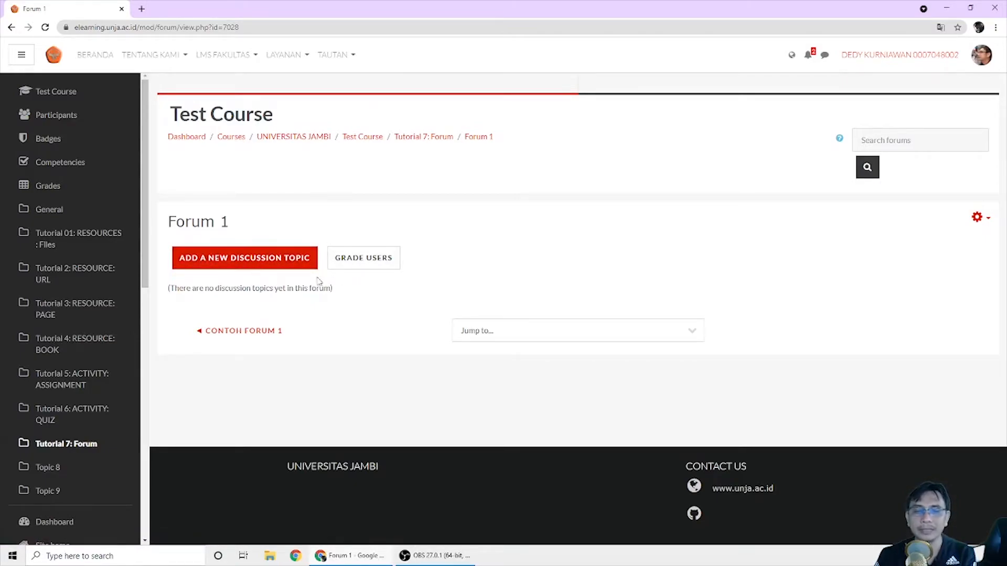
pyautogui.click(247, 266)
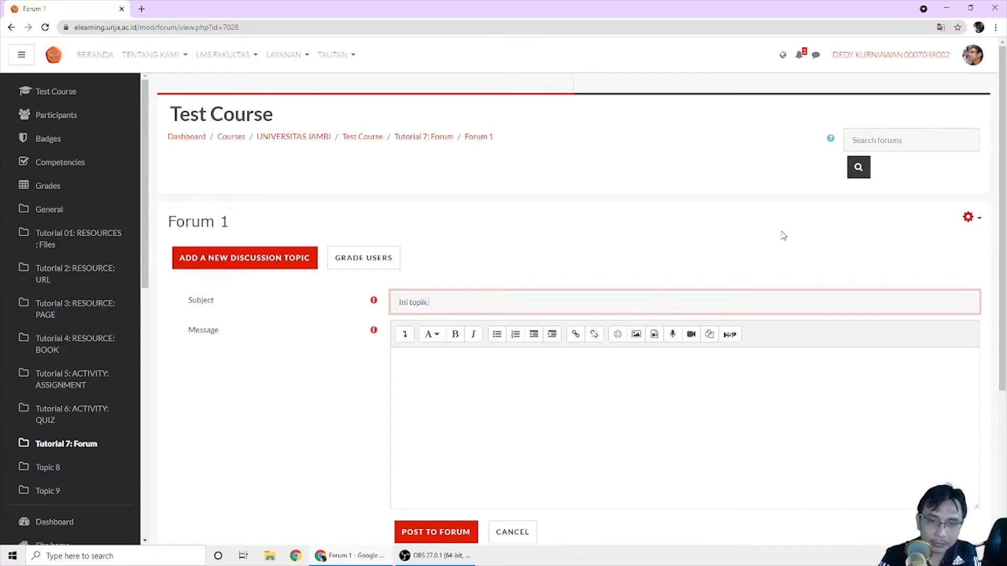
pyautogui.scroll(-2, 757, 297)
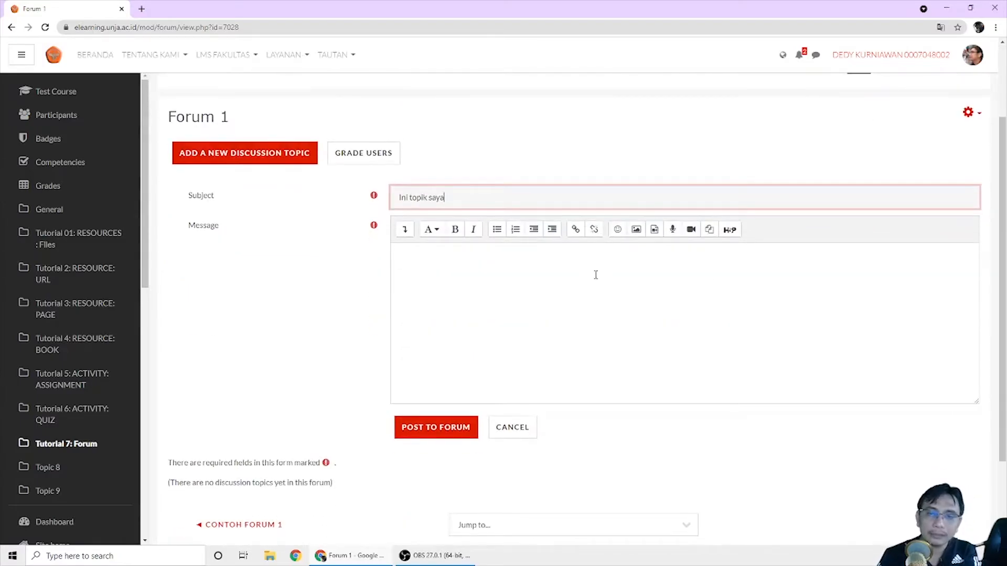
pyautogui.click(593, 279)
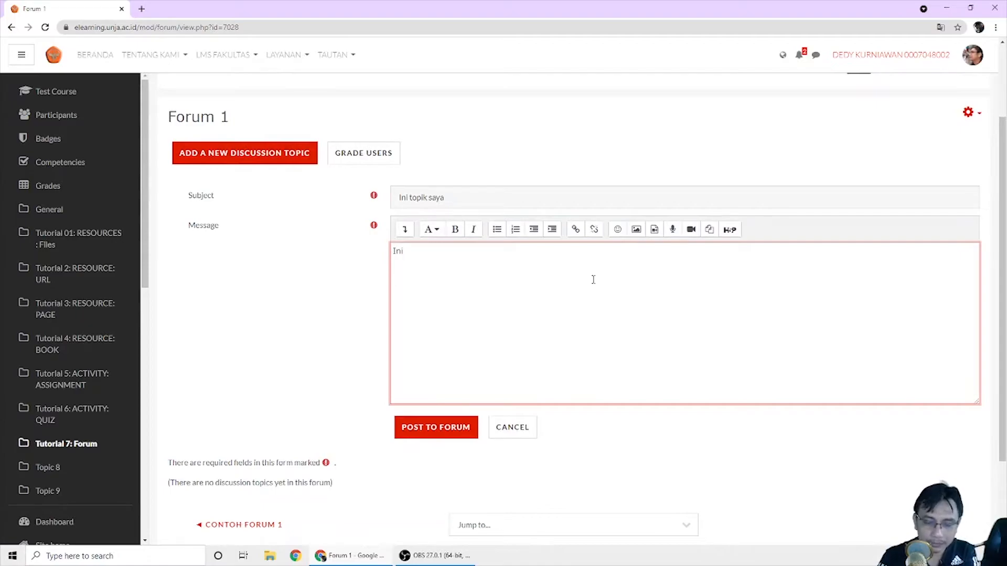
pyautogui.write('Ini topik saya')
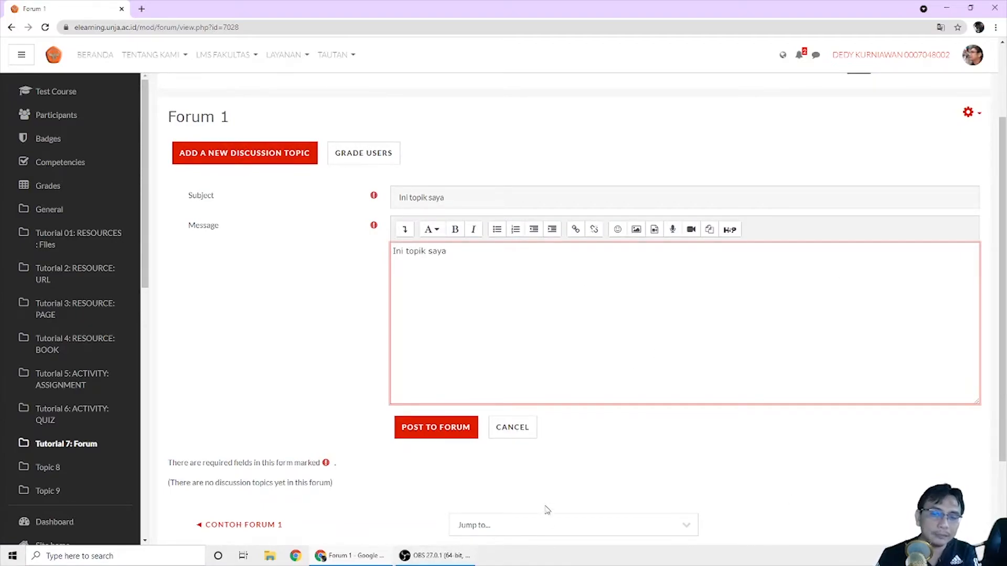
# - Post the "Ini topik saya" discussion topic to Forum 1 and open it from the discussion list
pyautogui.click(453, 439)
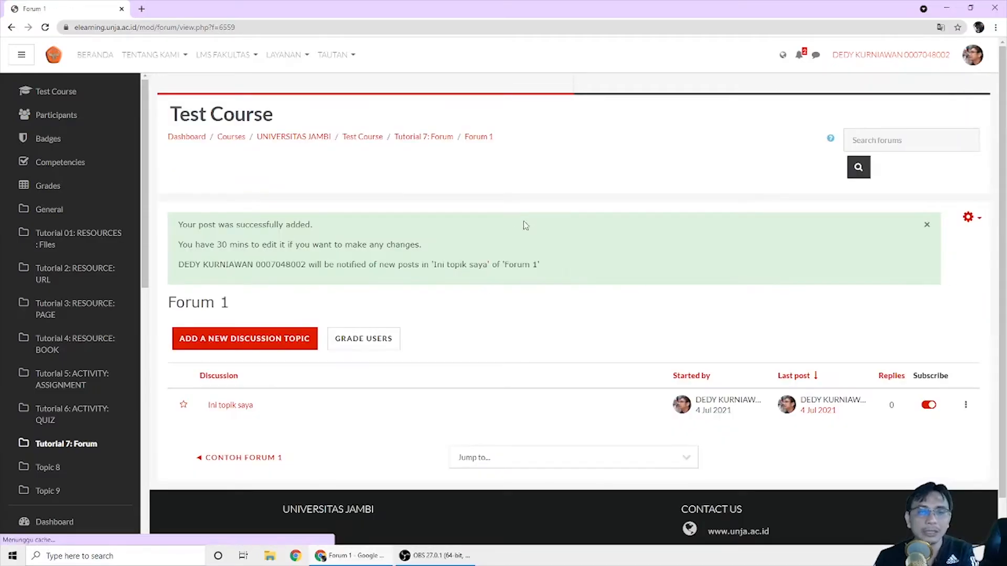
pyautogui.scroll(-1, 575, 248)
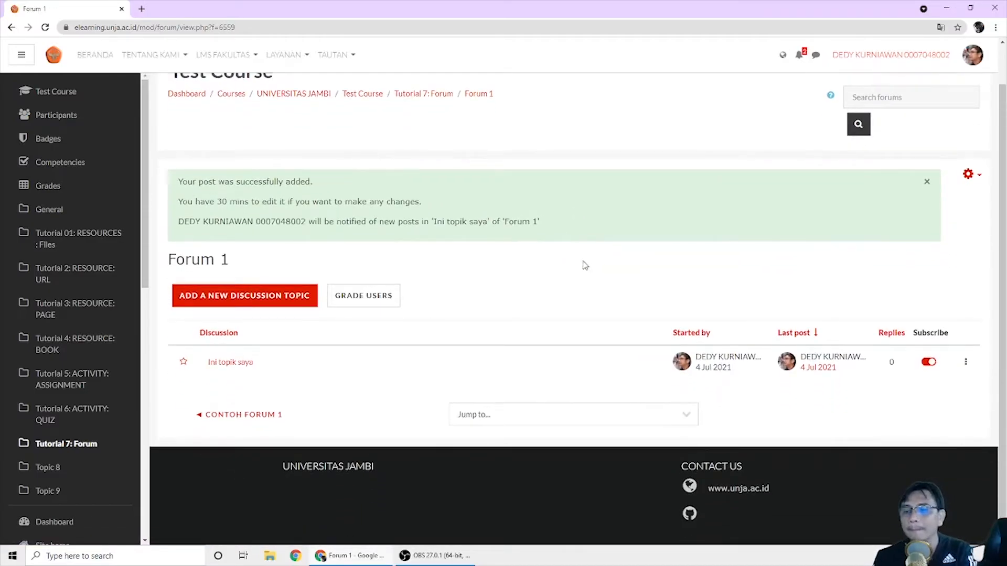
pyautogui.click(246, 367)
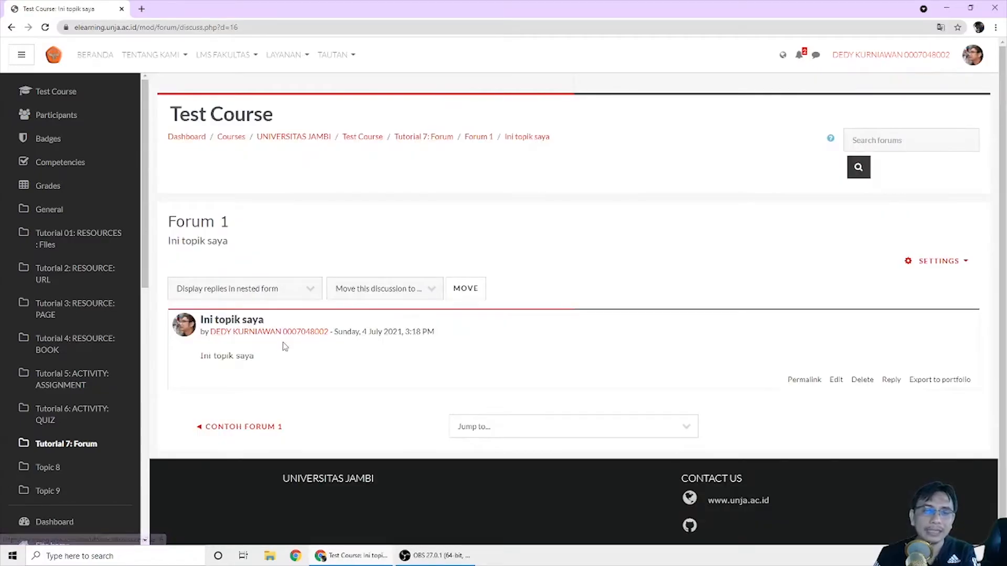
# - Reply to the topic with "Terima kasih" and post the reply to the forum
pyautogui.click(892, 369)
pyautogui.write('Terima kasih')
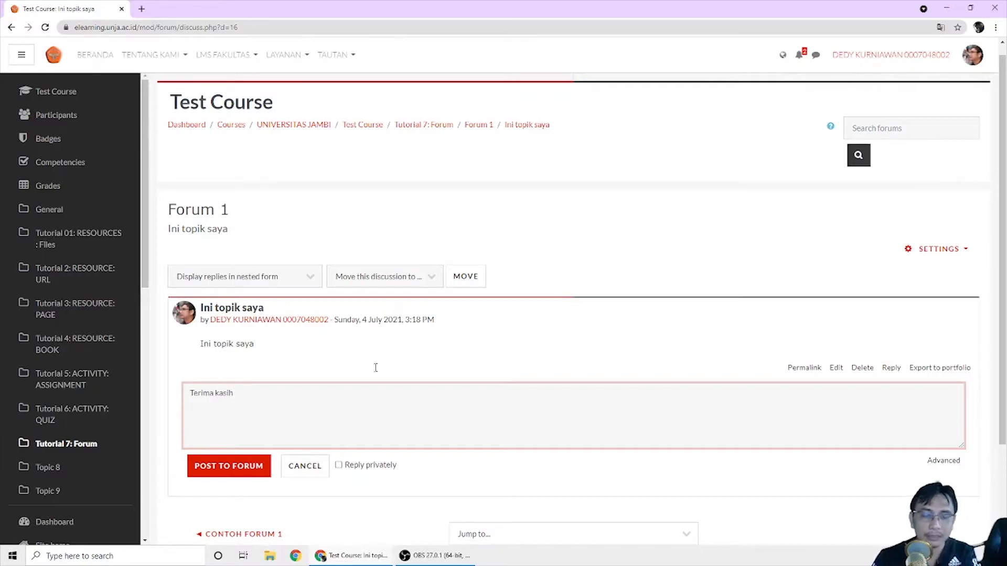
pyautogui.click(240, 473)
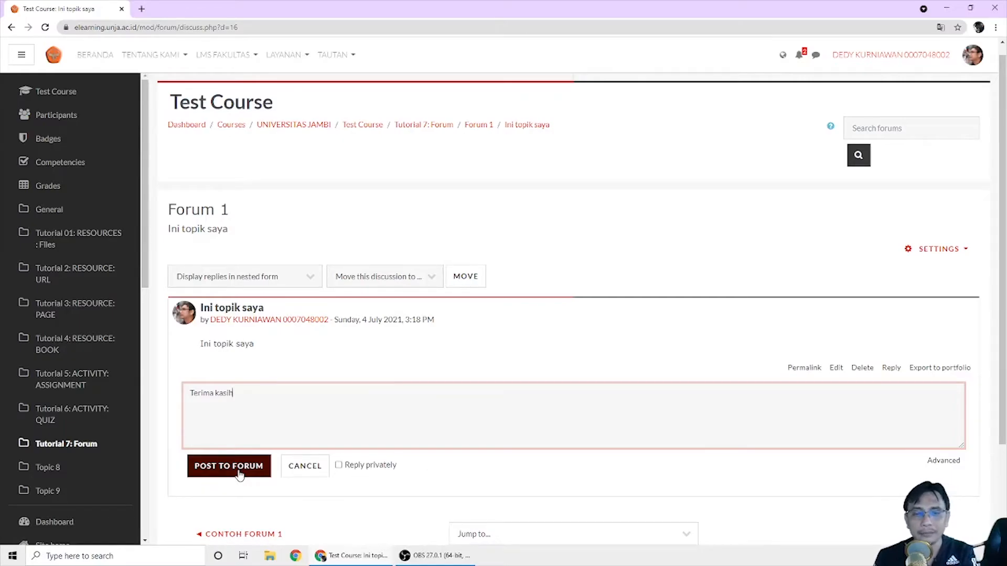
pyautogui.click(239, 472)
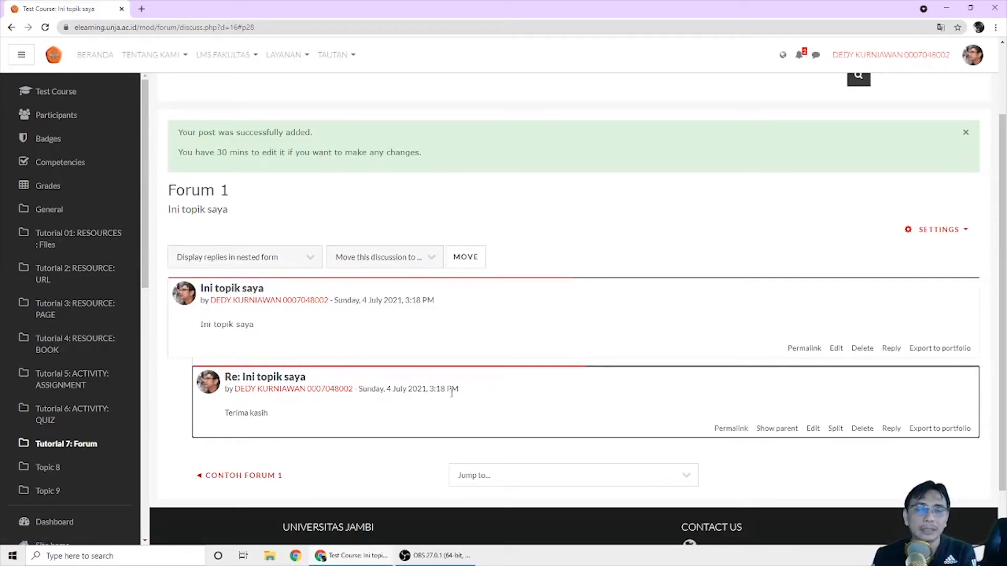
# - Return to the Tutorial 7: Forum section of the course page and reopen Forum 1
pyautogui.scroll(2, 451, 393)
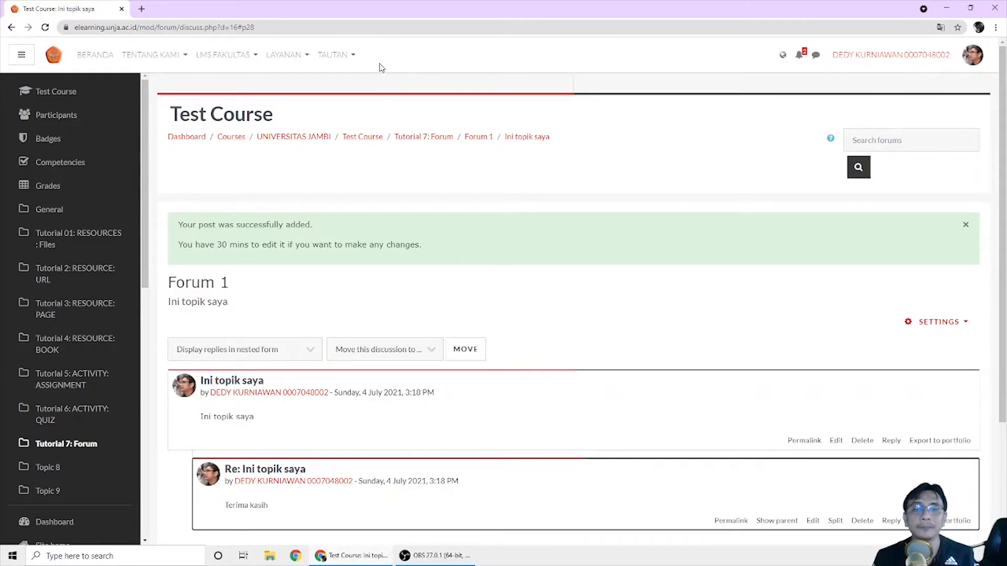
pyautogui.click(420, 138)
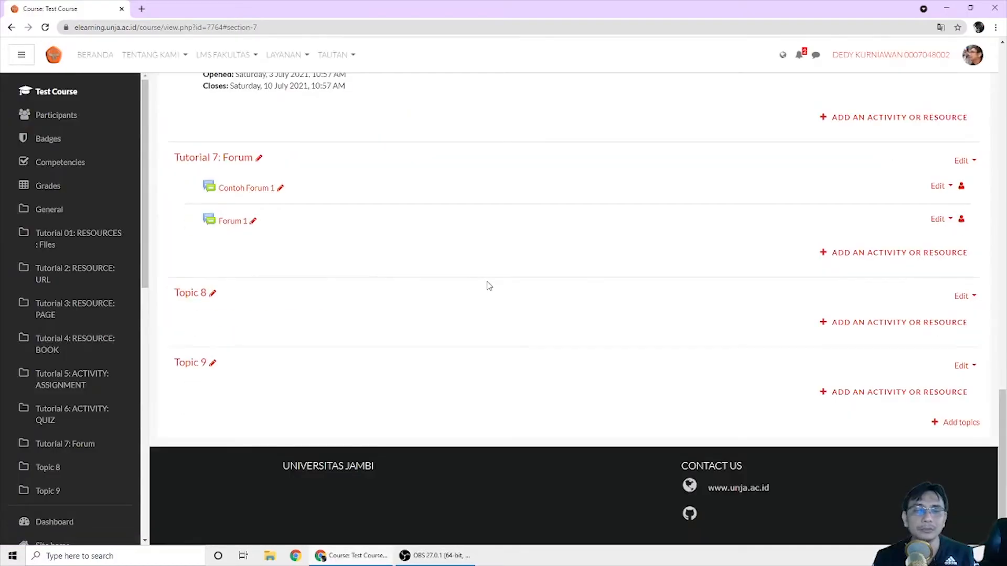
pyautogui.scroll(3, 657, 274)
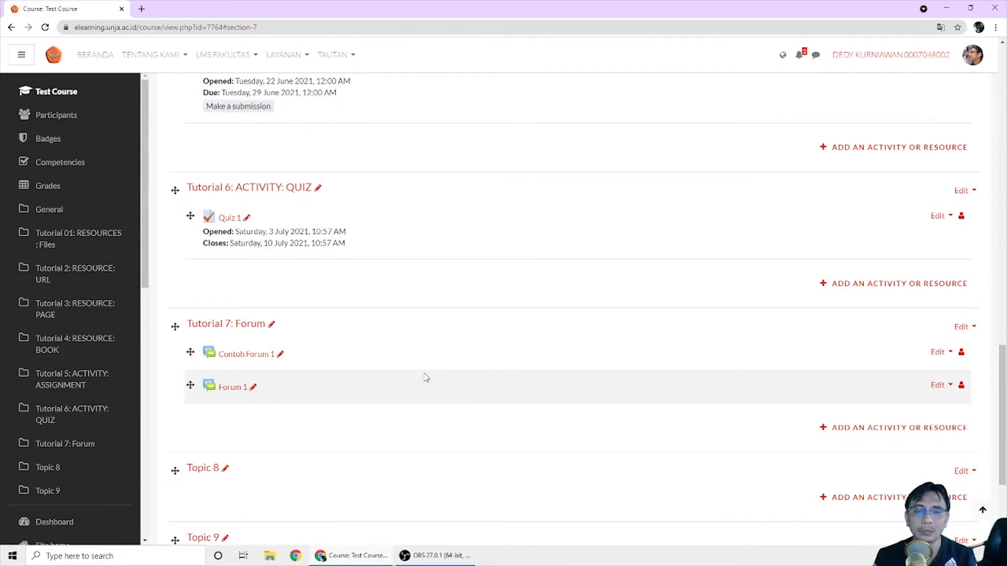
pyautogui.scroll(-2, 425, 376)
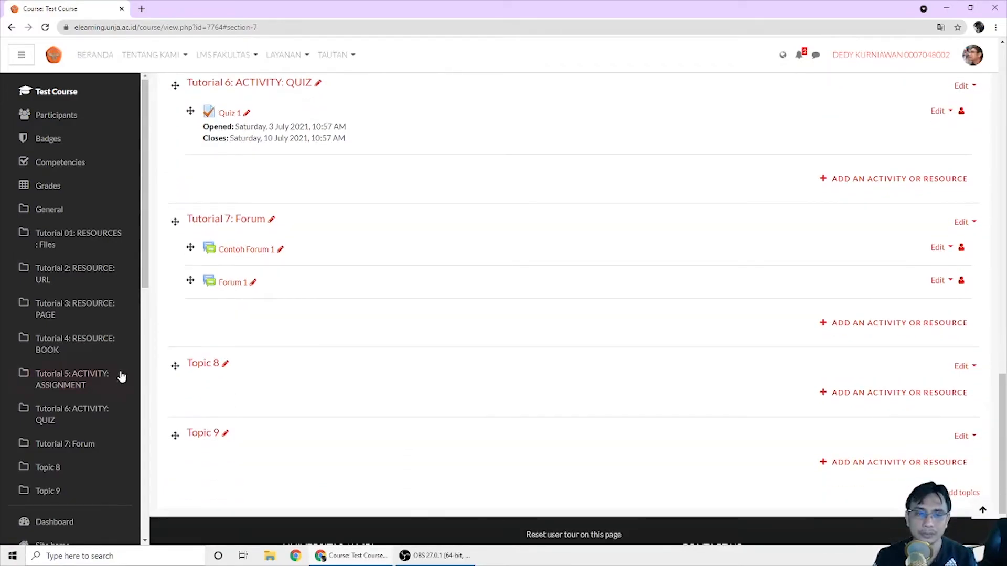
pyautogui.click(231, 284)
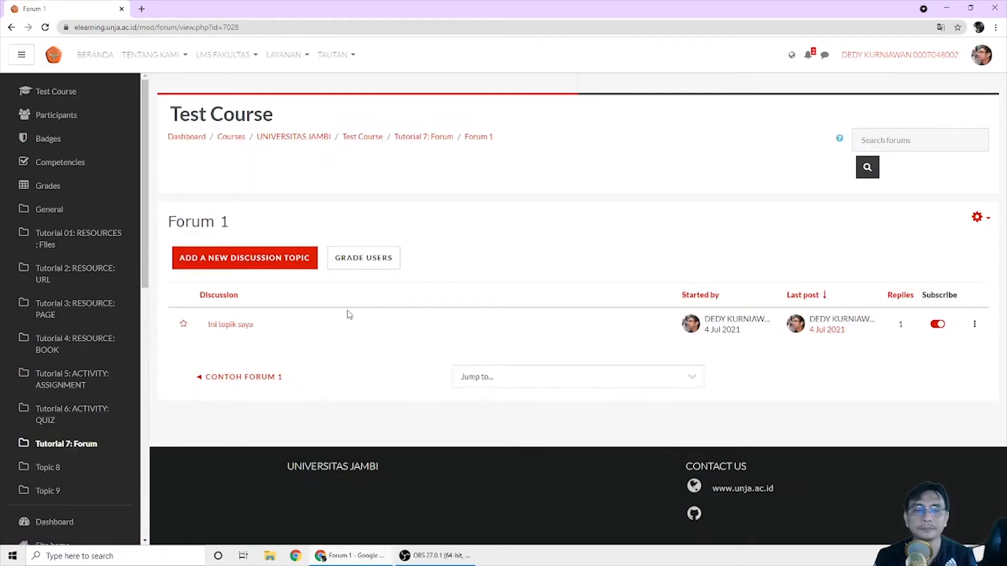
# - Open Contoh Forum 1 from the course page, view its first listed discussion, and return to the forum's discussion list
pyautogui.click(84, 94)
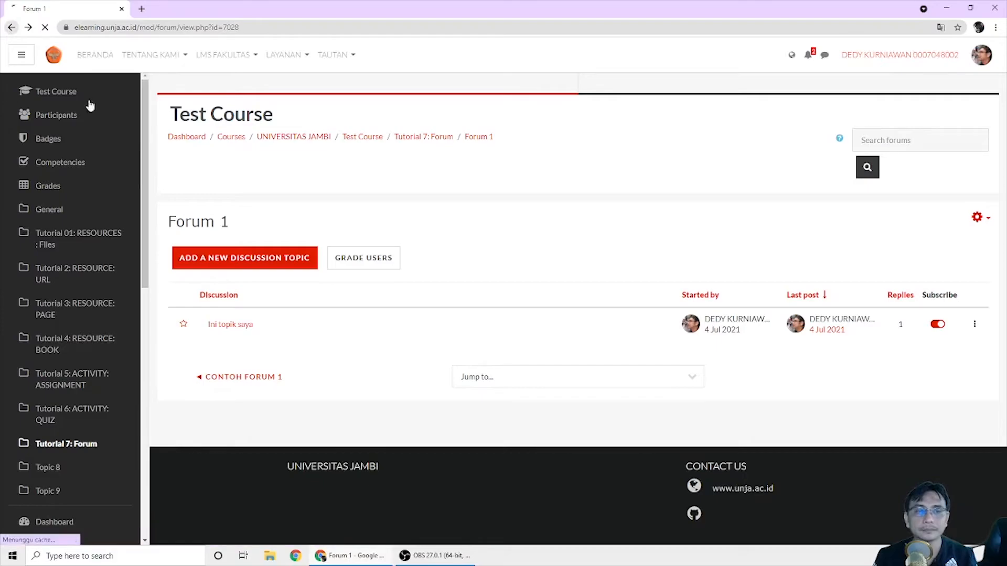
pyautogui.click(242, 188)
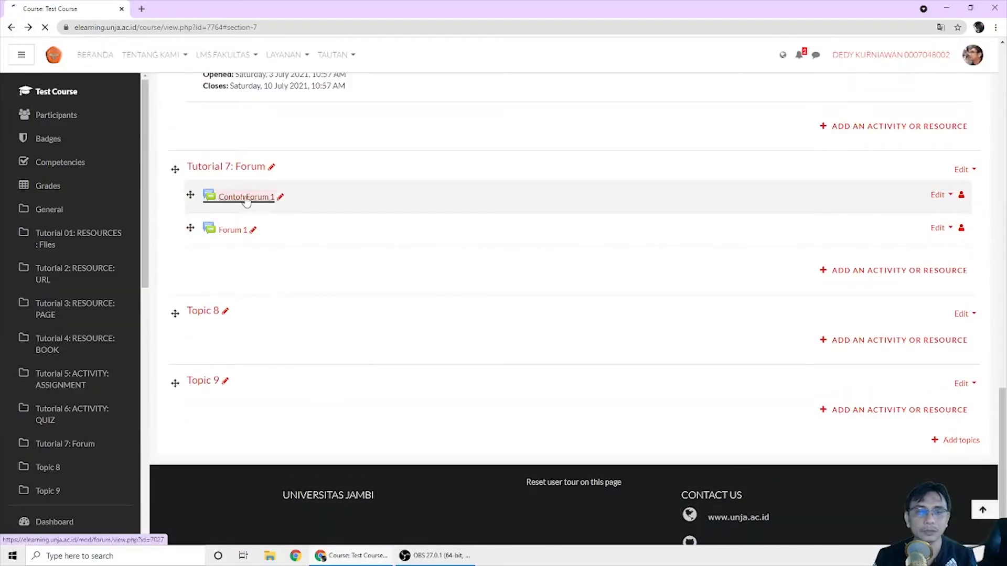
pyautogui.scroll(-1, 466, 294)
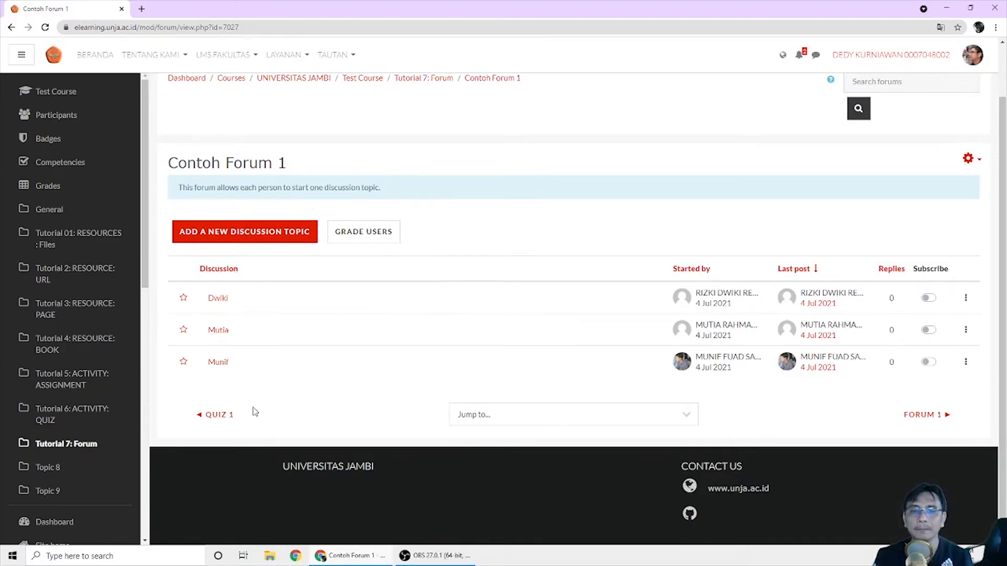
pyautogui.click(224, 303)
pyautogui.scroll(-3, 367, 309)
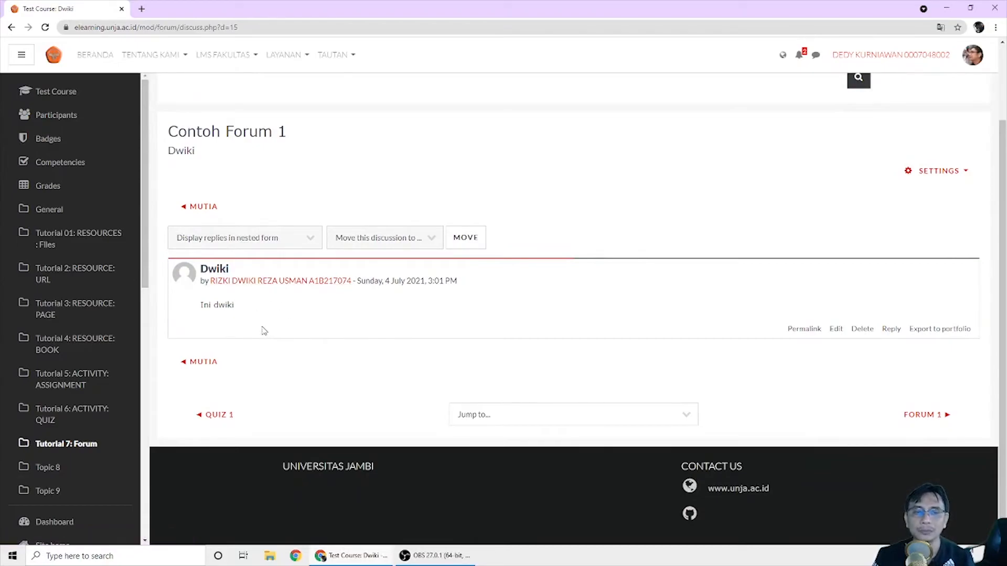
pyautogui.scroll(2, 422, 336)
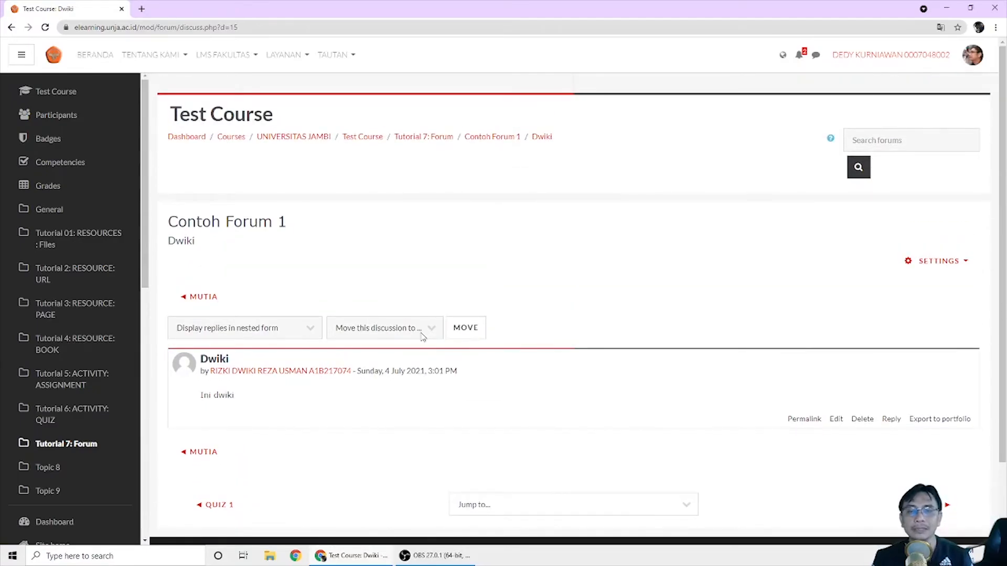
pyautogui.click(491, 138)
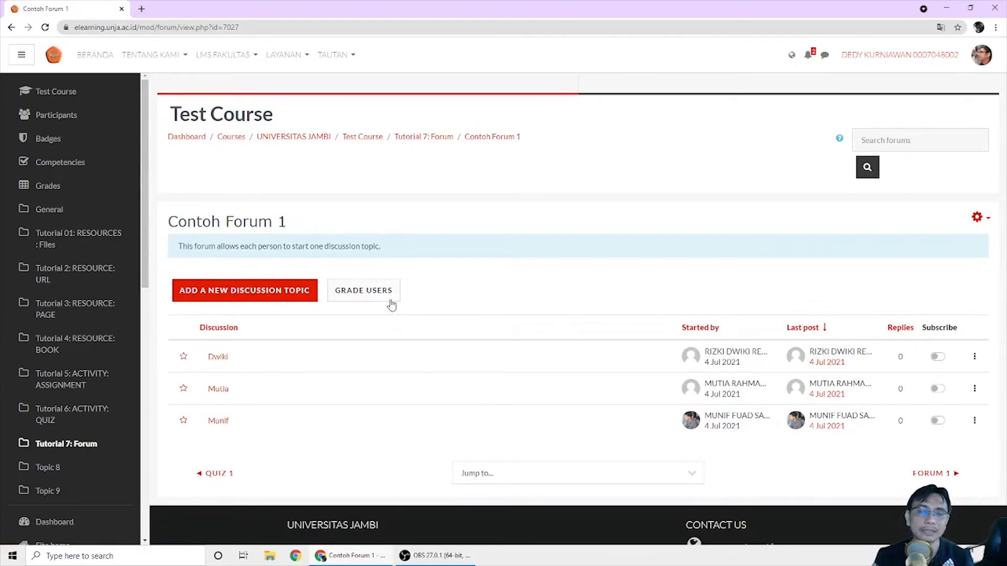
# - Open user grading for Contoh Forum 1 and set the first student's grade to 0
pyautogui.click(355, 299)
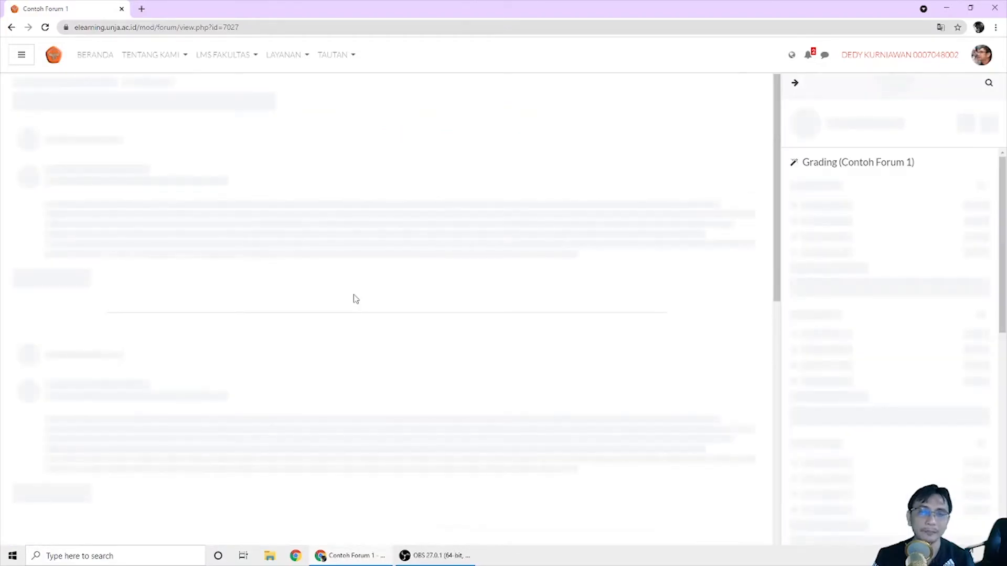
pyautogui.click(857, 199)
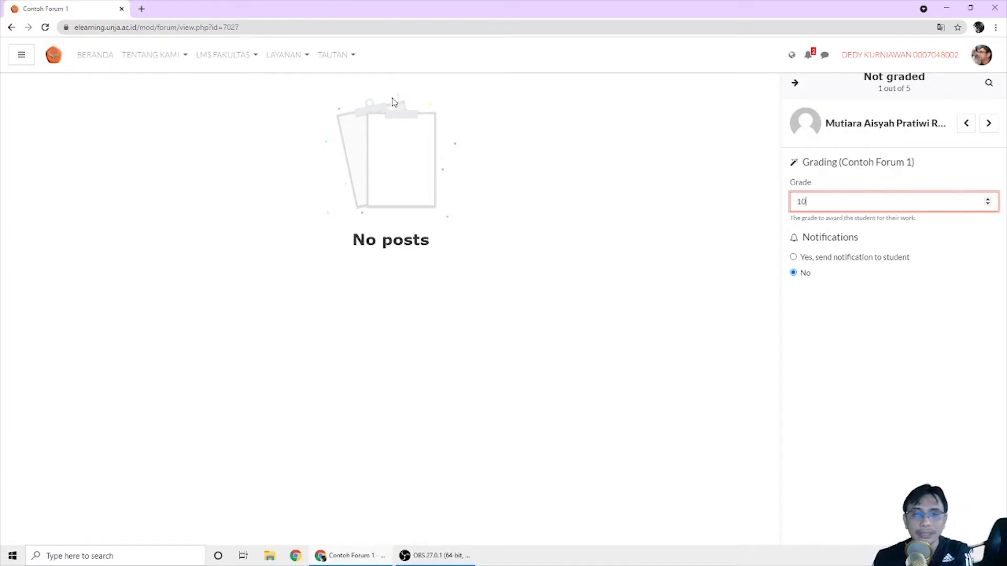
pyautogui.doubleClick(853, 202)
pyautogui.write('0')
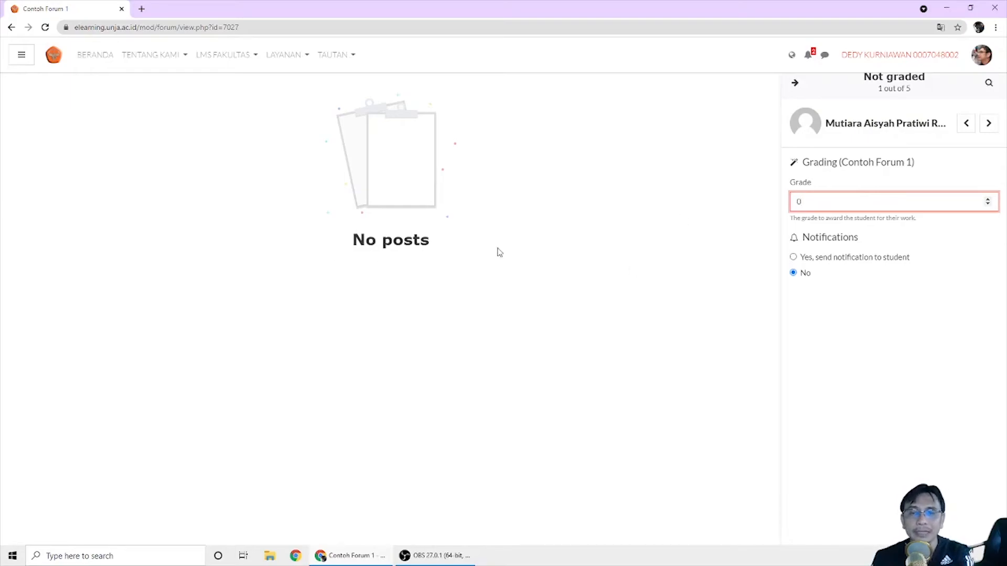
# - Set the second student's grade to 10 and advance to the third student
pyautogui.click(993, 126)
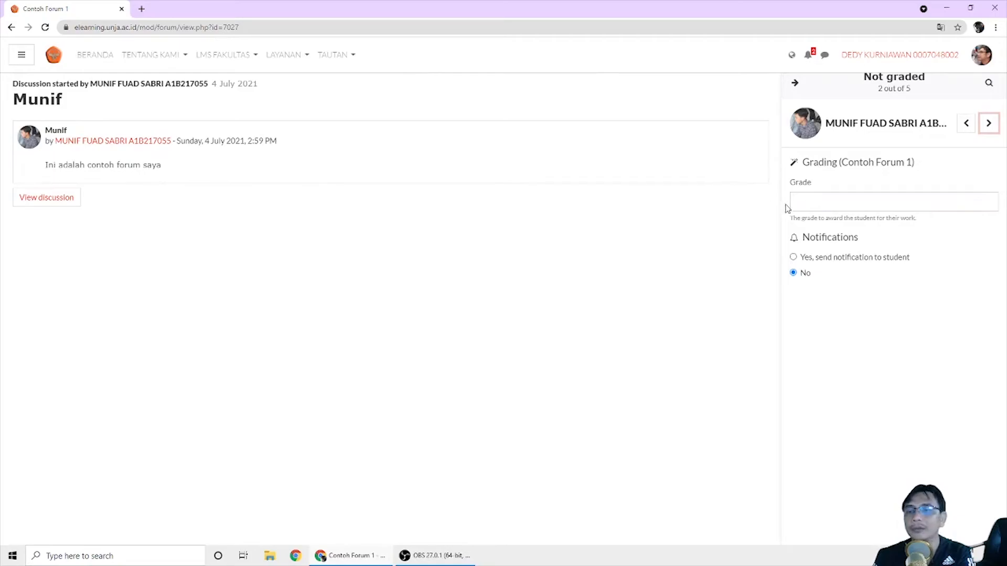
pyautogui.click(860, 206)
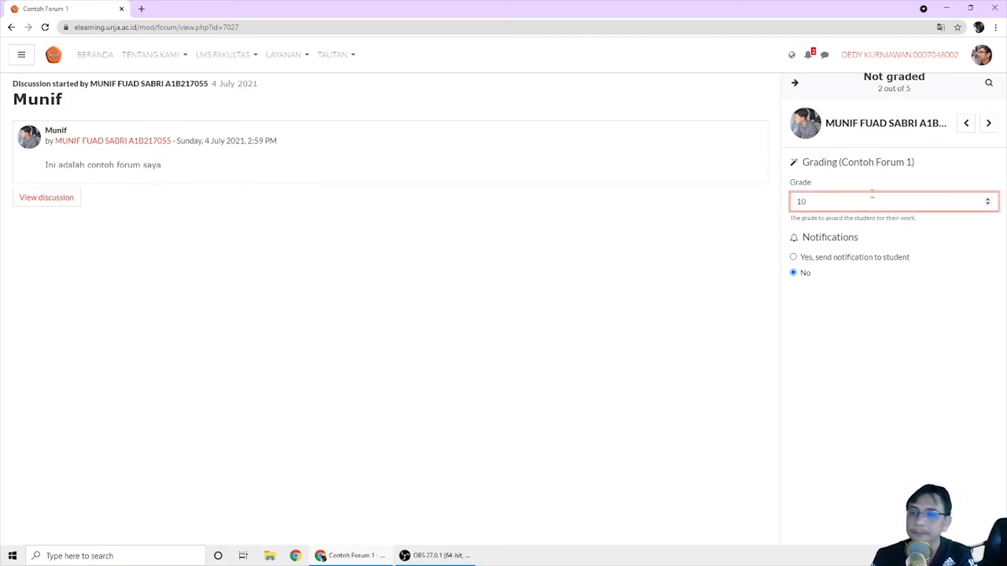
pyautogui.click(988, 123)
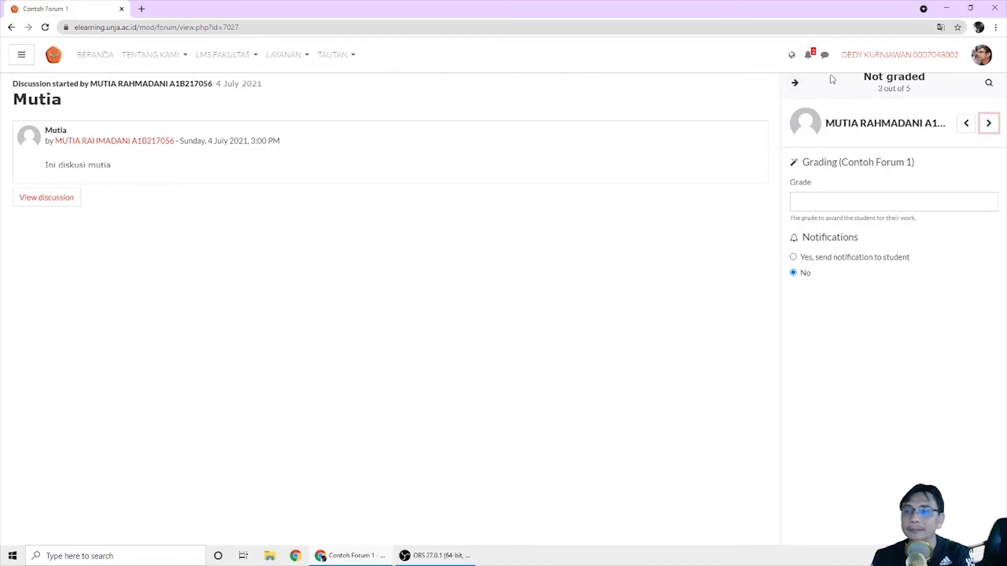
# - Hide the grading controls, view the third student's full discussion, and close it
pyautogui.click(794, 83)
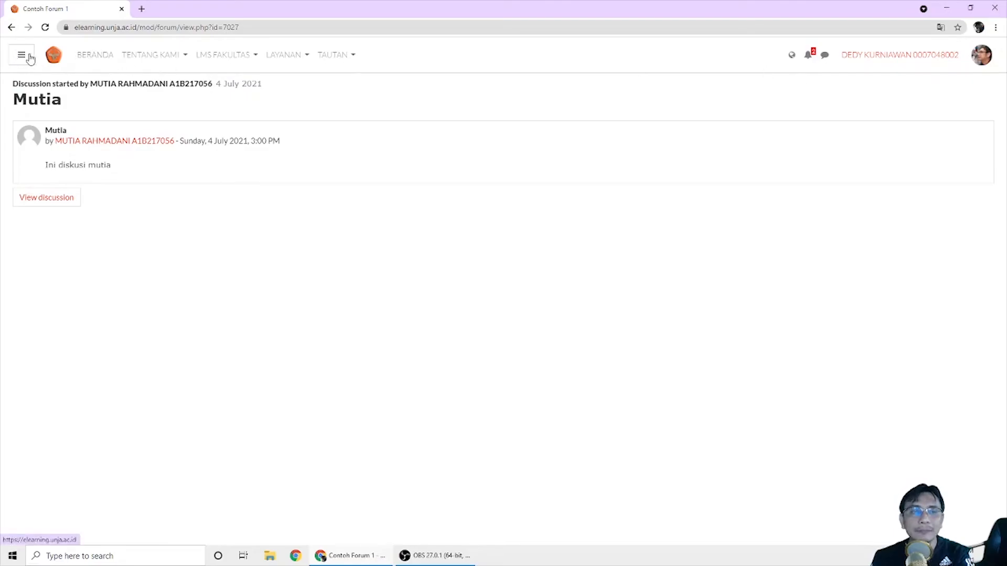
pyautogui.click(66, 202)
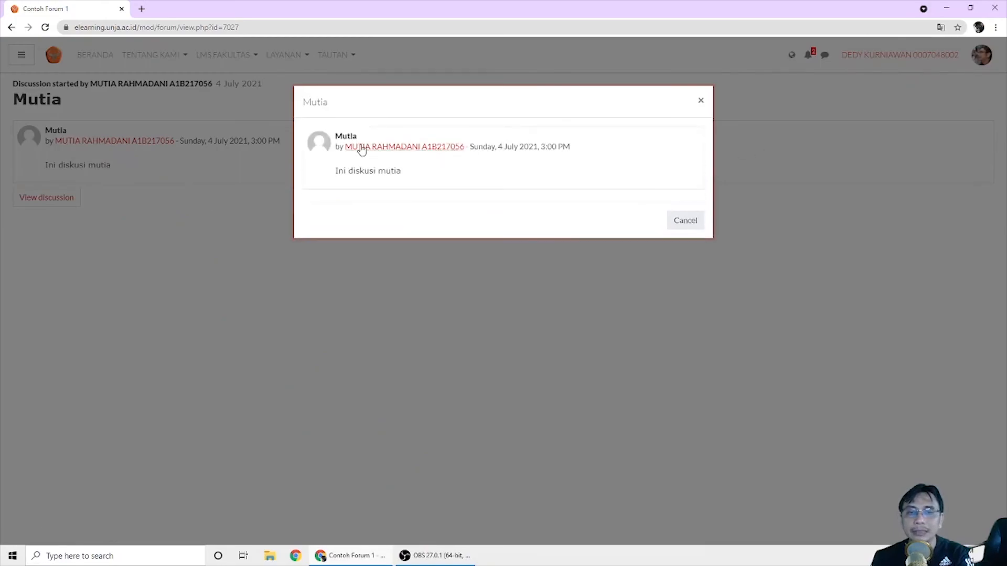
pyautogui.click(700, 101)
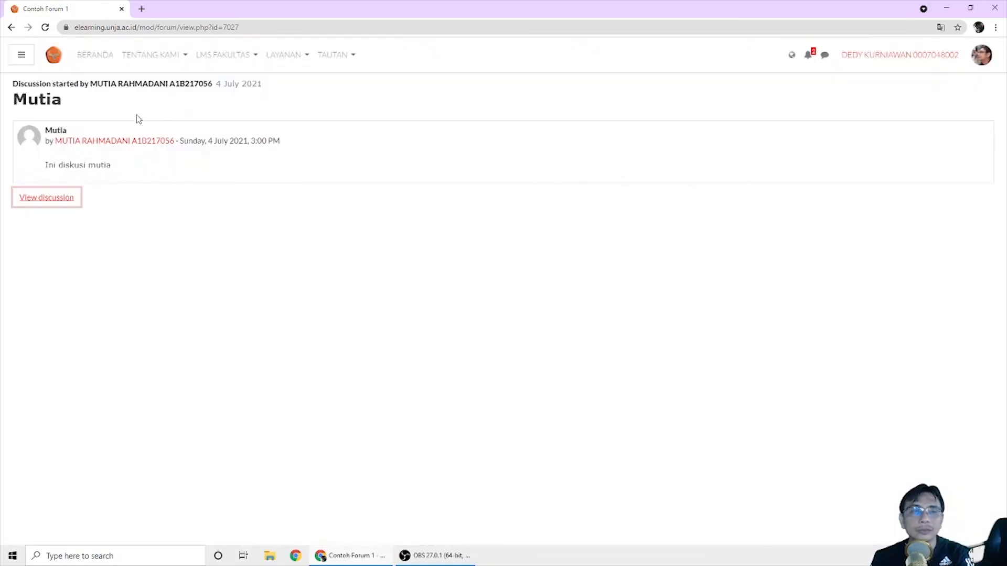
# - Return to the Tutorial 7: Forum section of the course page and turn course editing off
pyautogui.click(10, 27)
pyautogui.click(10, 27)
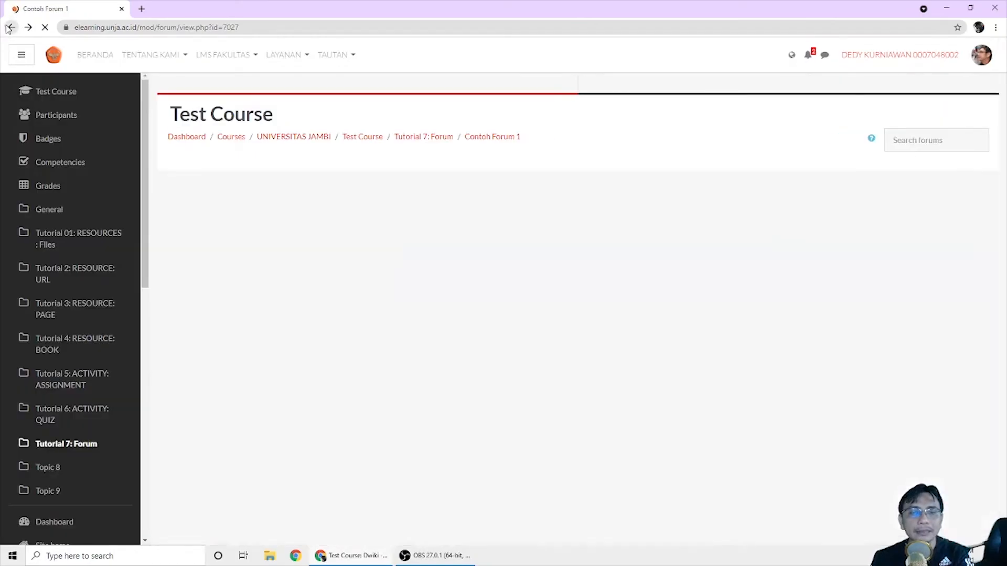
pyautogui.click(413, 137)
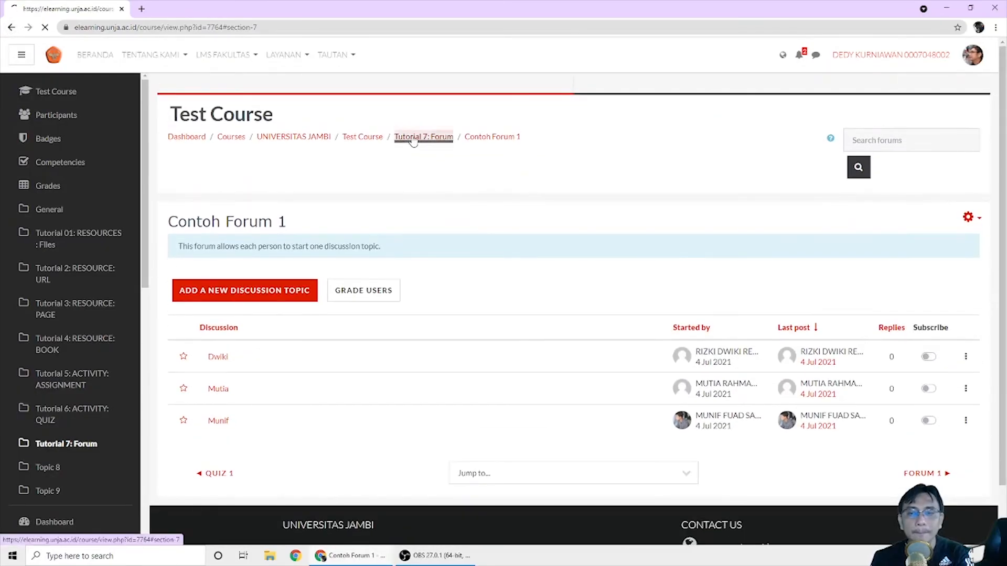
pyautogui.scroll(10, 718, 198)
pyautogui.scroll(10, 795, 173)
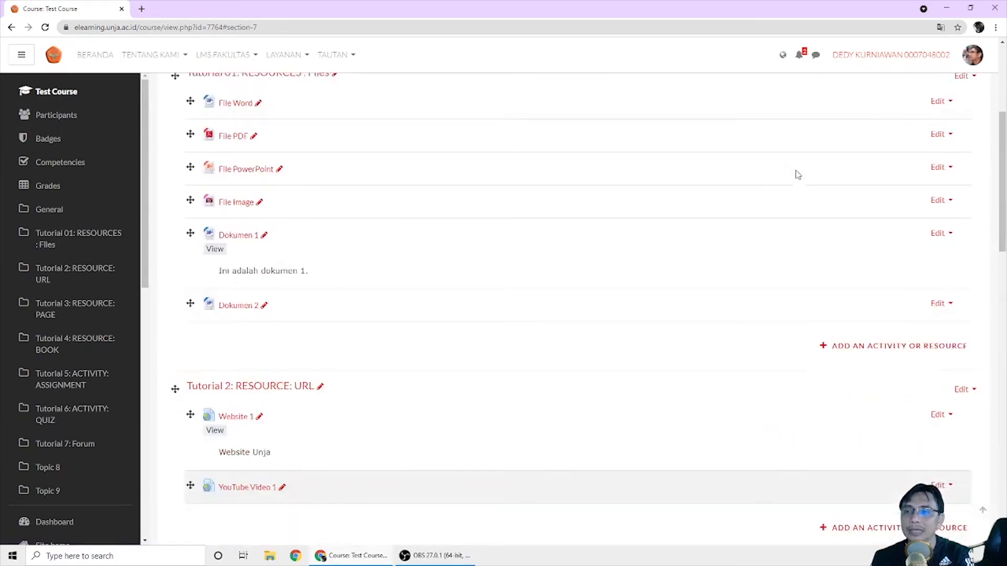
pyautogui.click(907, 145)
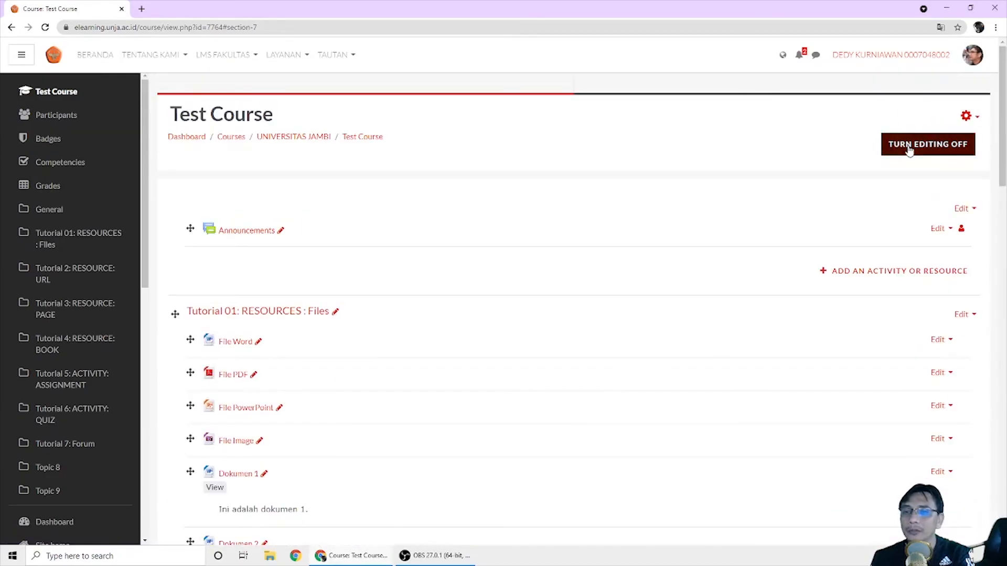
pyautogui.scroll(-7, 813, 169)
pyautogui.scroll(-7, 813, 171)
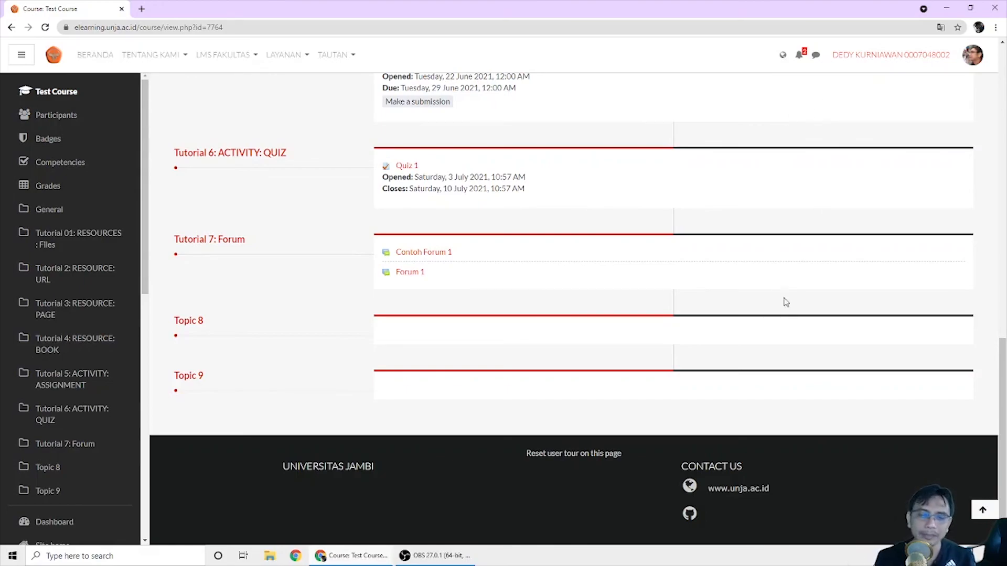
pyautogui.moveTo(421, 561)
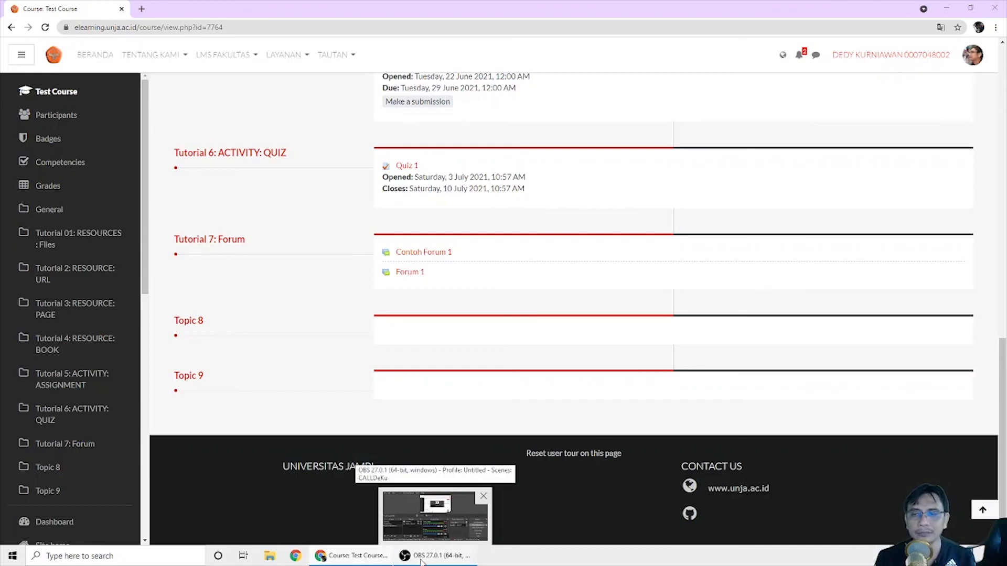
pyautogui.click(421, 559)
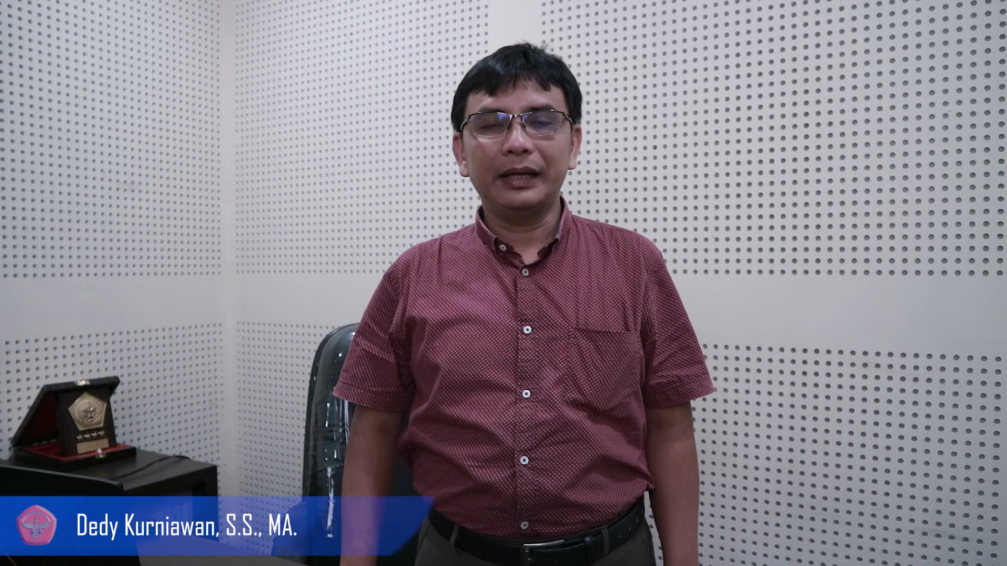